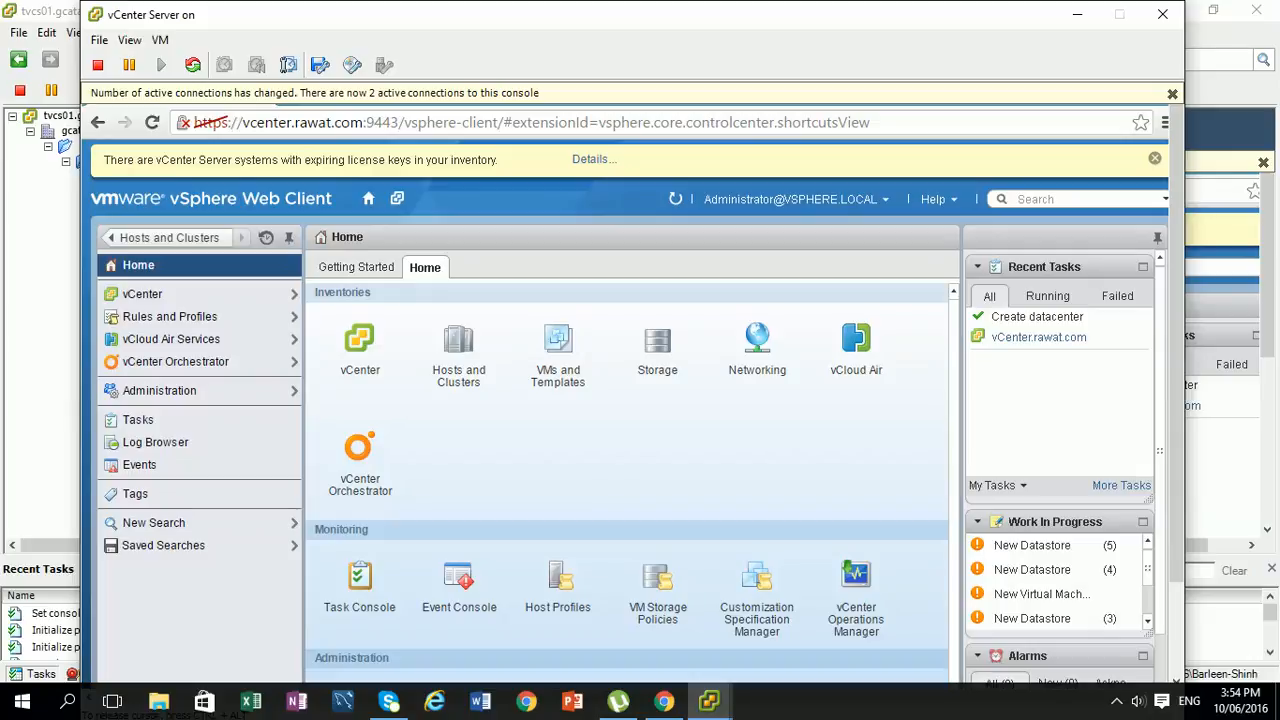
- Show the vCenter Server console full screen and open Datacenter in the Hosts and Clusters inventory
{"action": "left_click", "coordinate": [131, 45]}
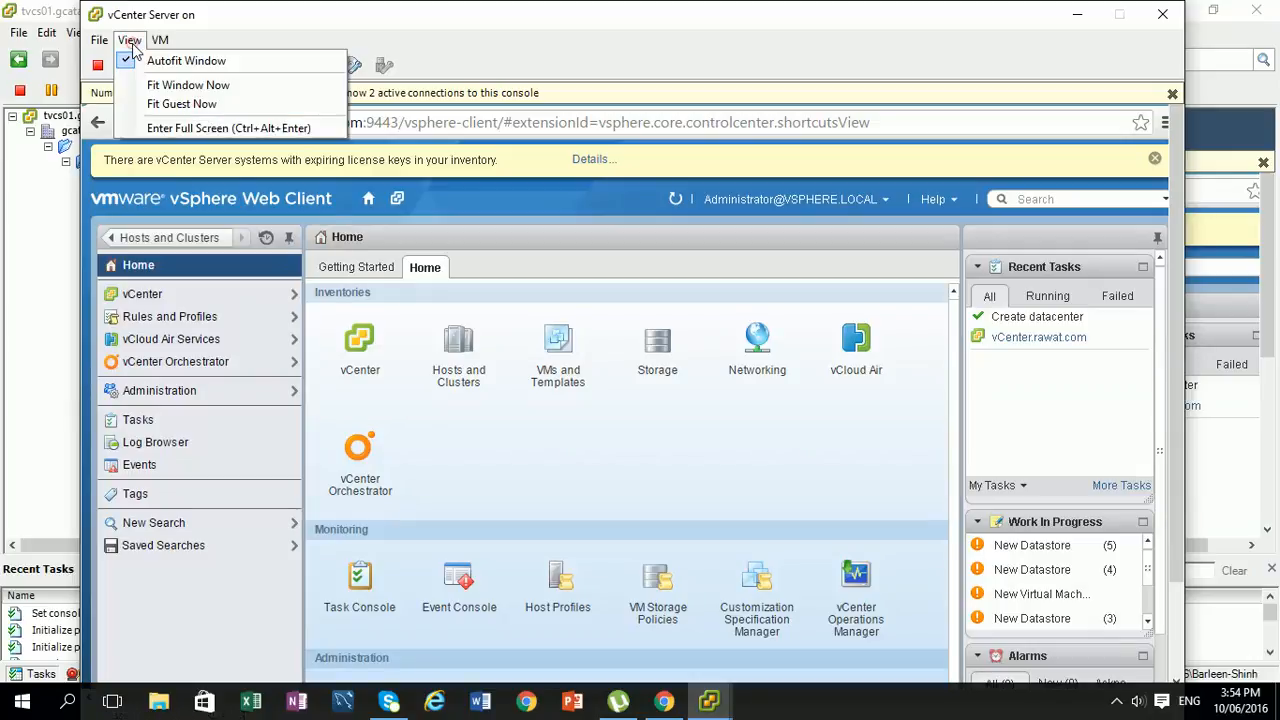
{"action": "left_click", "coordinate": [166, 130]}
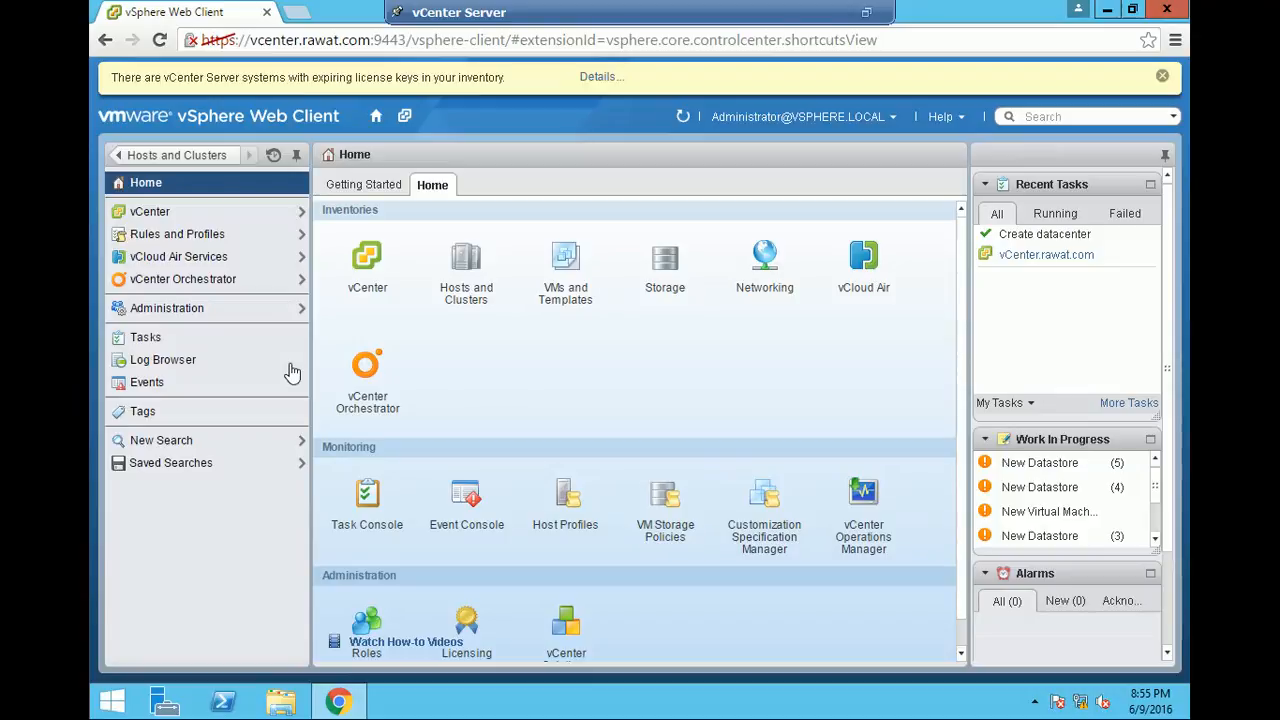
{"action": "left_click", "coordinate": [367, 262]}
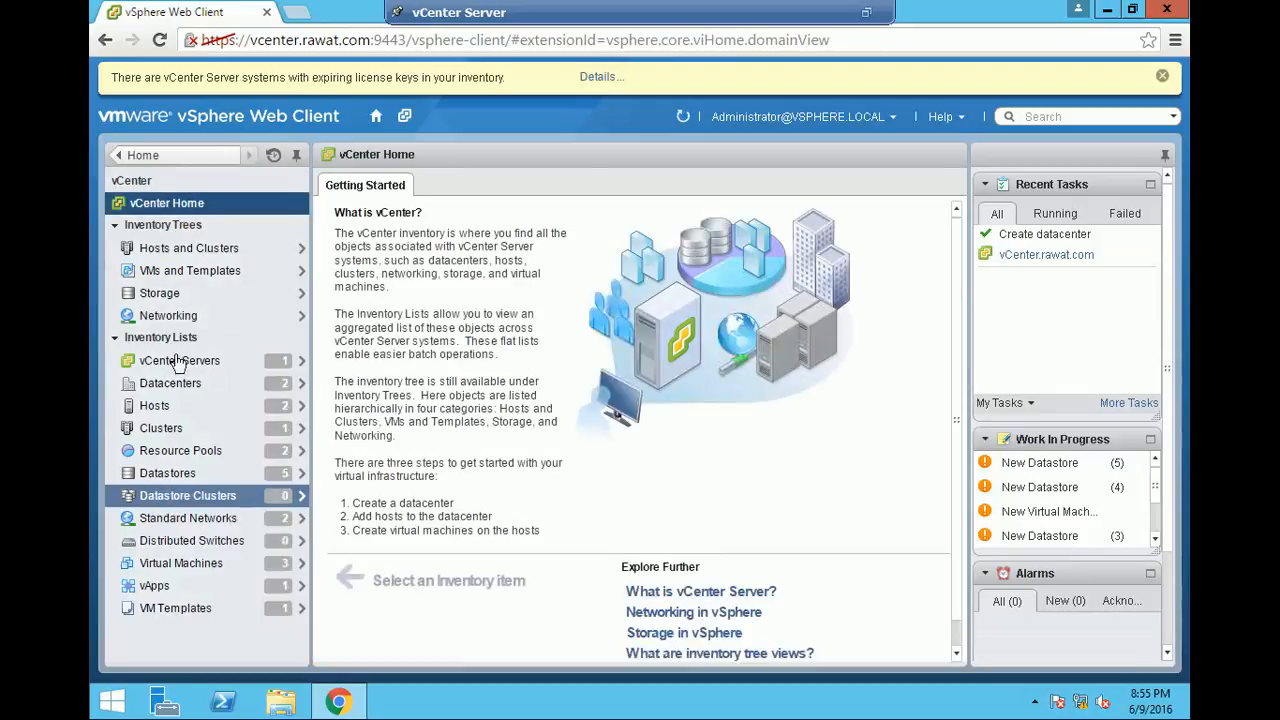
{"action": "left_click", "coordinate": [166, 252]}
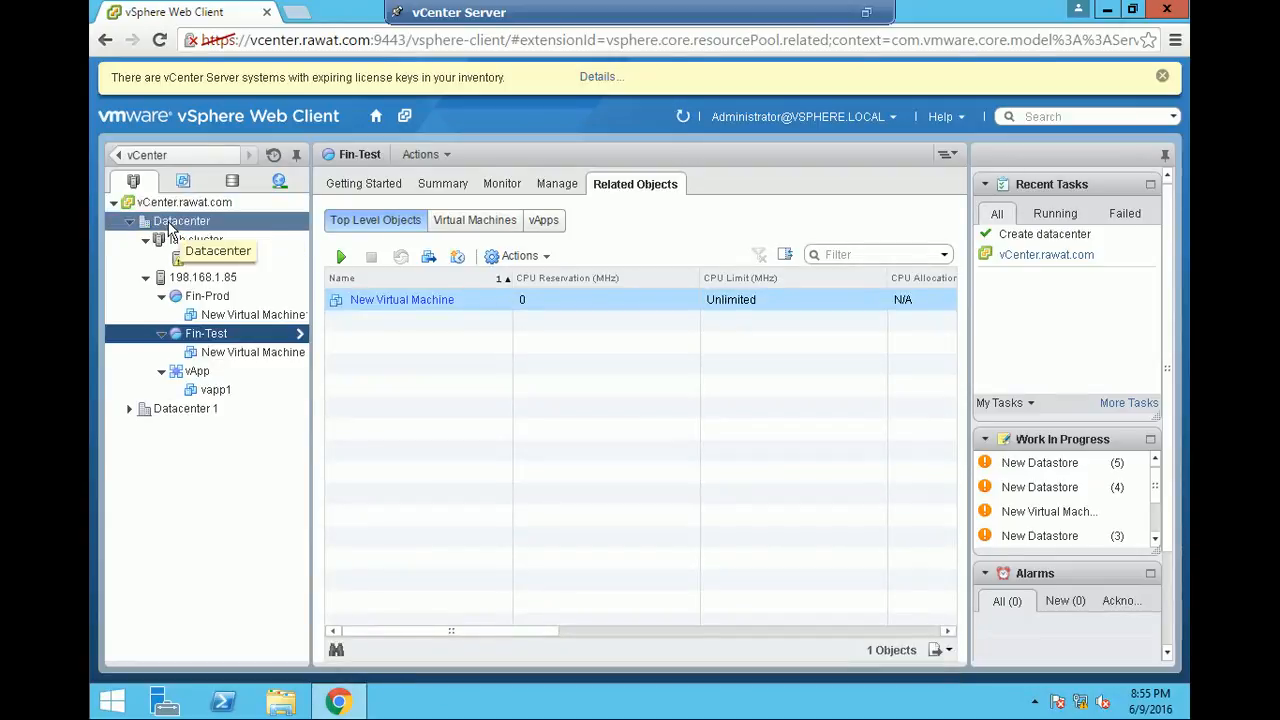
{"action": "left_click", "coordinate": [173, 222]}
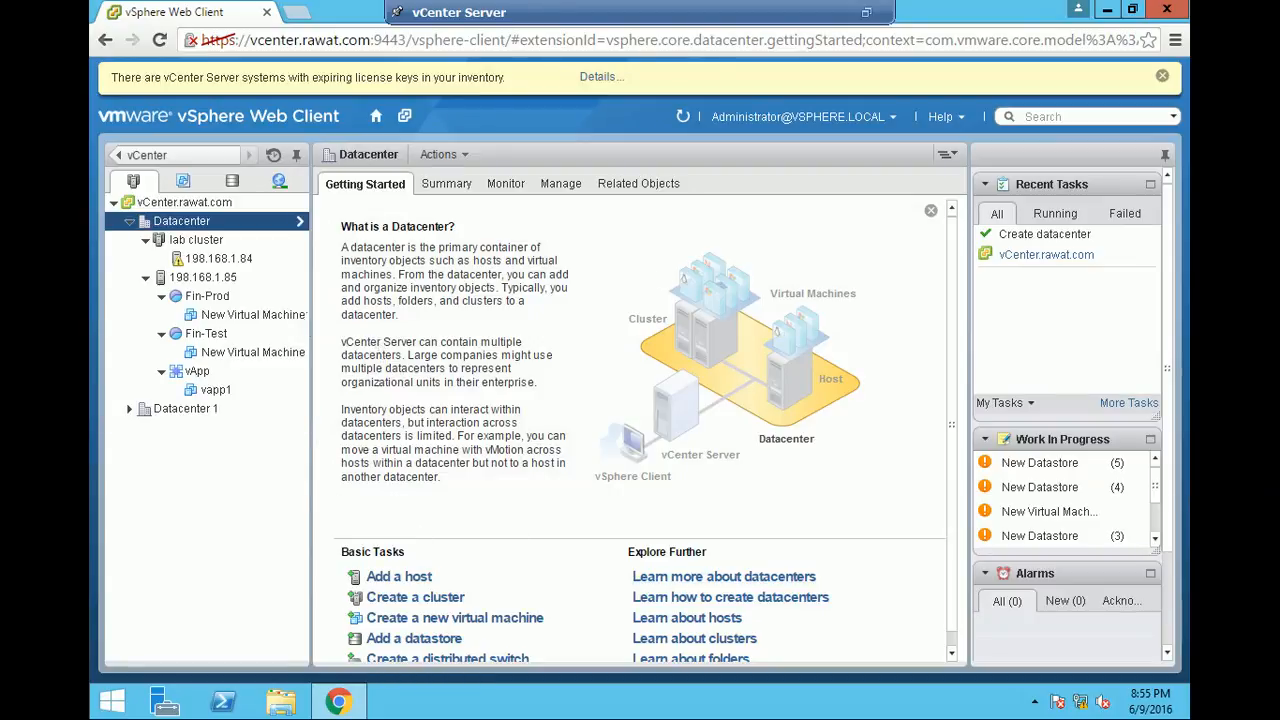
- Create a new datacenter named Datacenter 2 under vCenter.rawat.com
{"action": "left_click", "coordinate": [214, 203]}
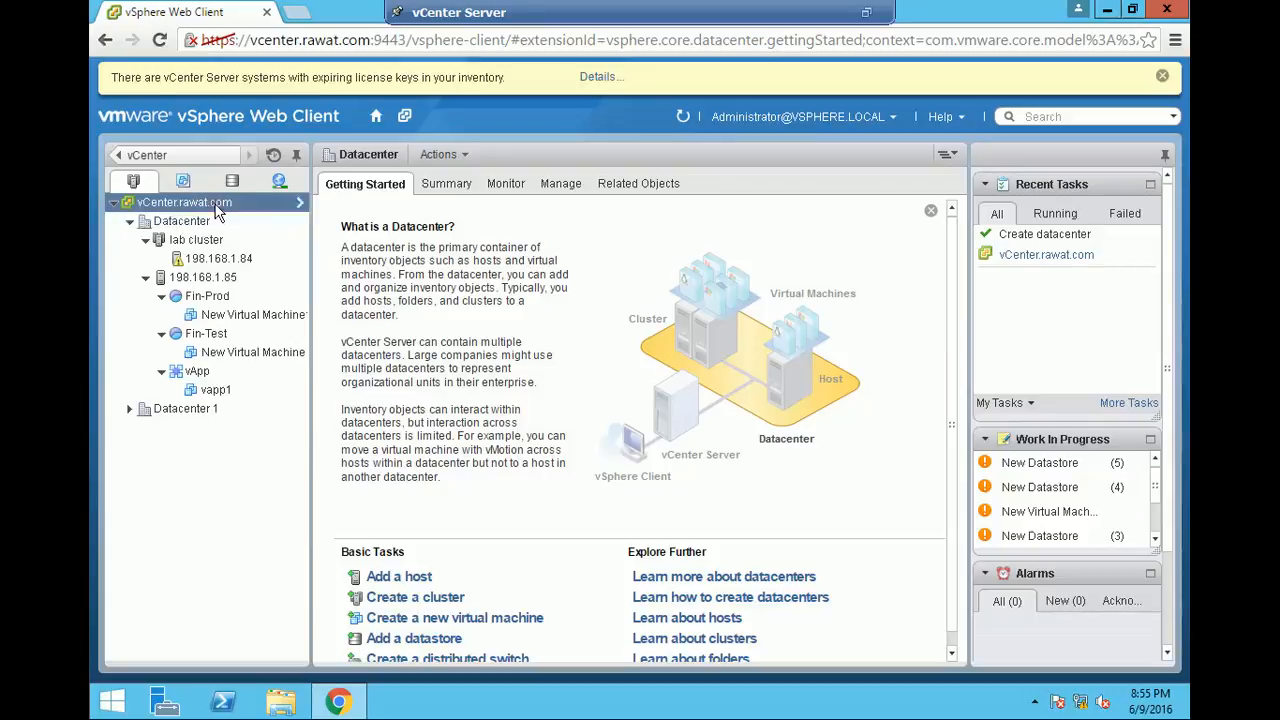
{"action": "left_click", "coordinate": [352, 186]}
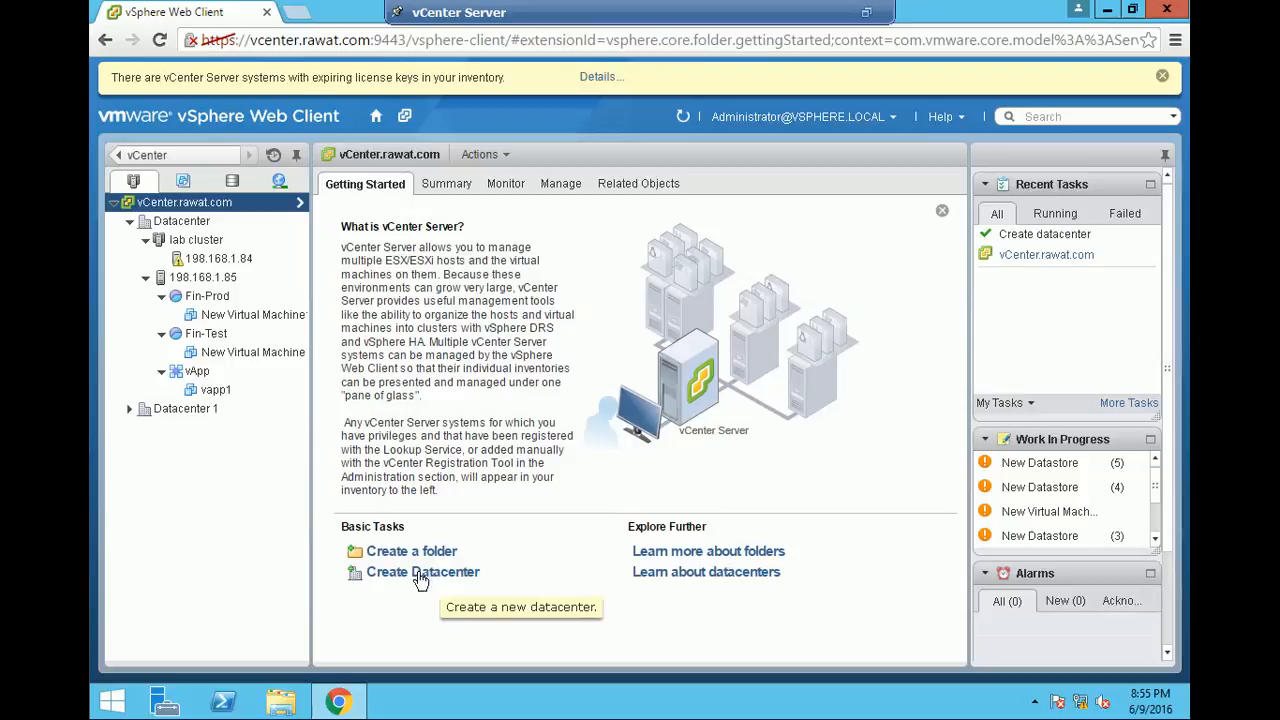
{"action": "left_click", "coordinate": [425, 578]}
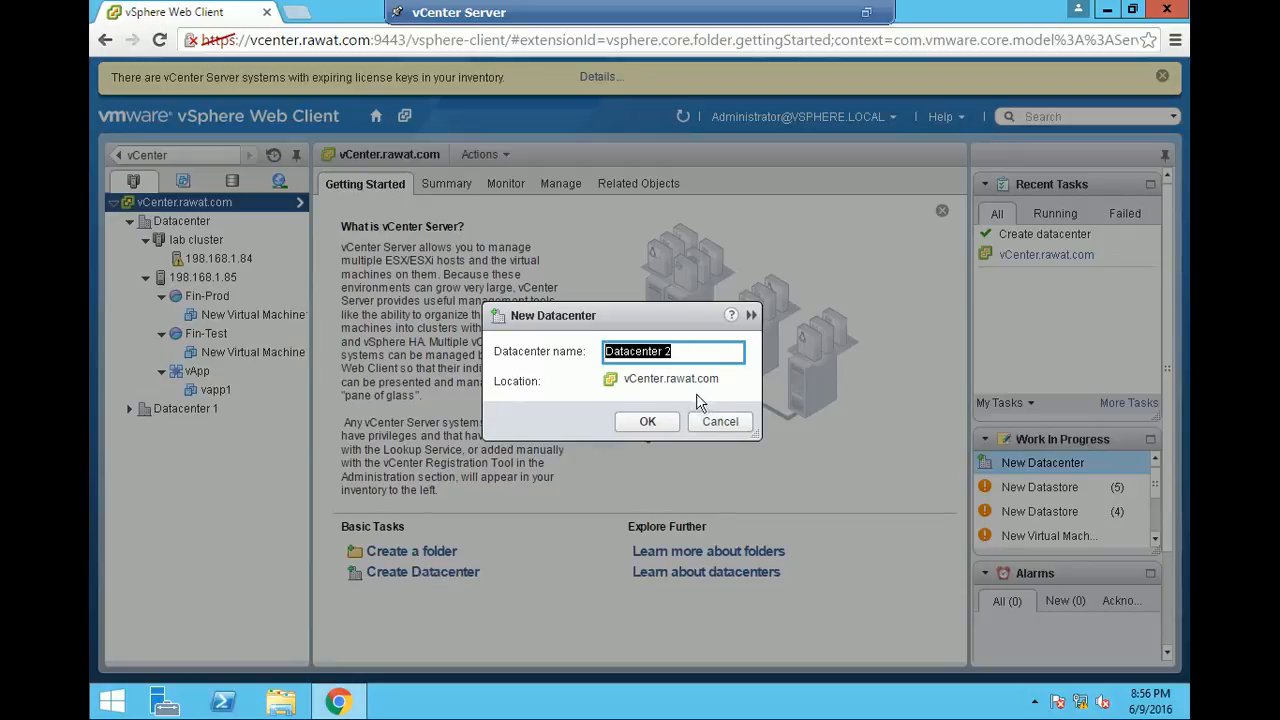
{"action": "left_click", "coordinate": [652, 423]}
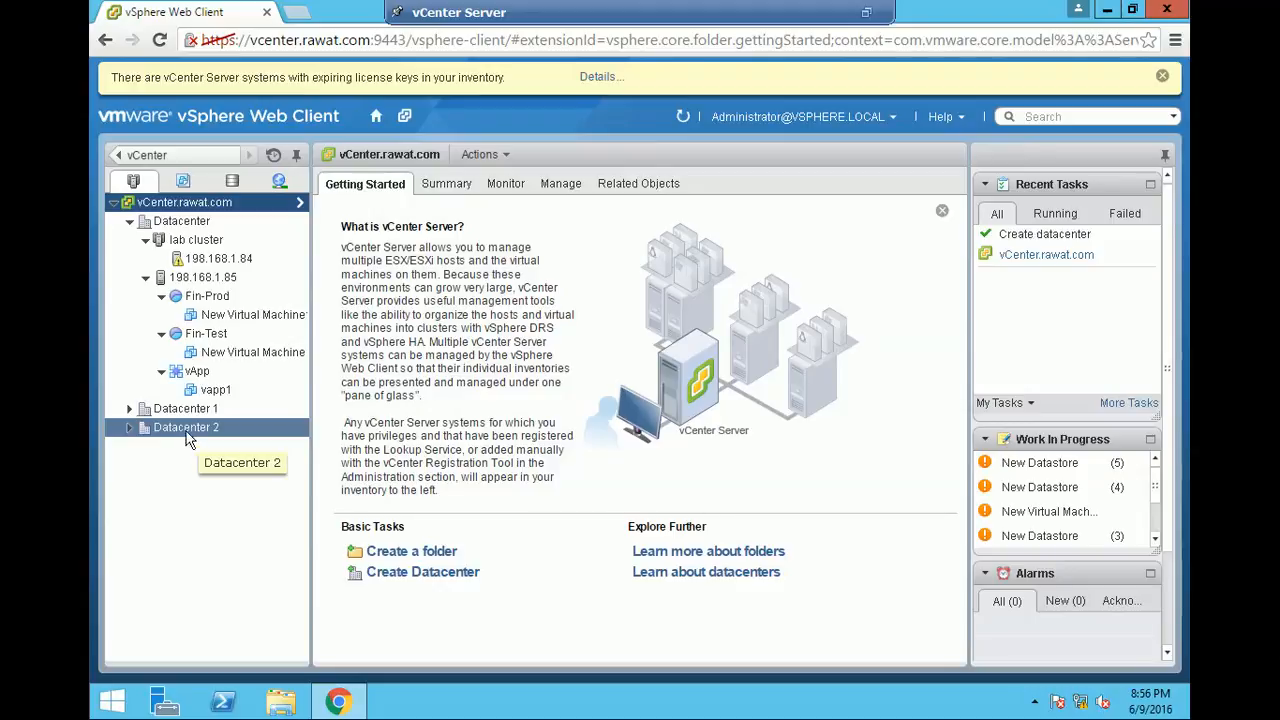
- Start adding a host to Datacenter 2 with the address 198.168.1.84
{"action": "right_click", "coordinate": [188, 438]}
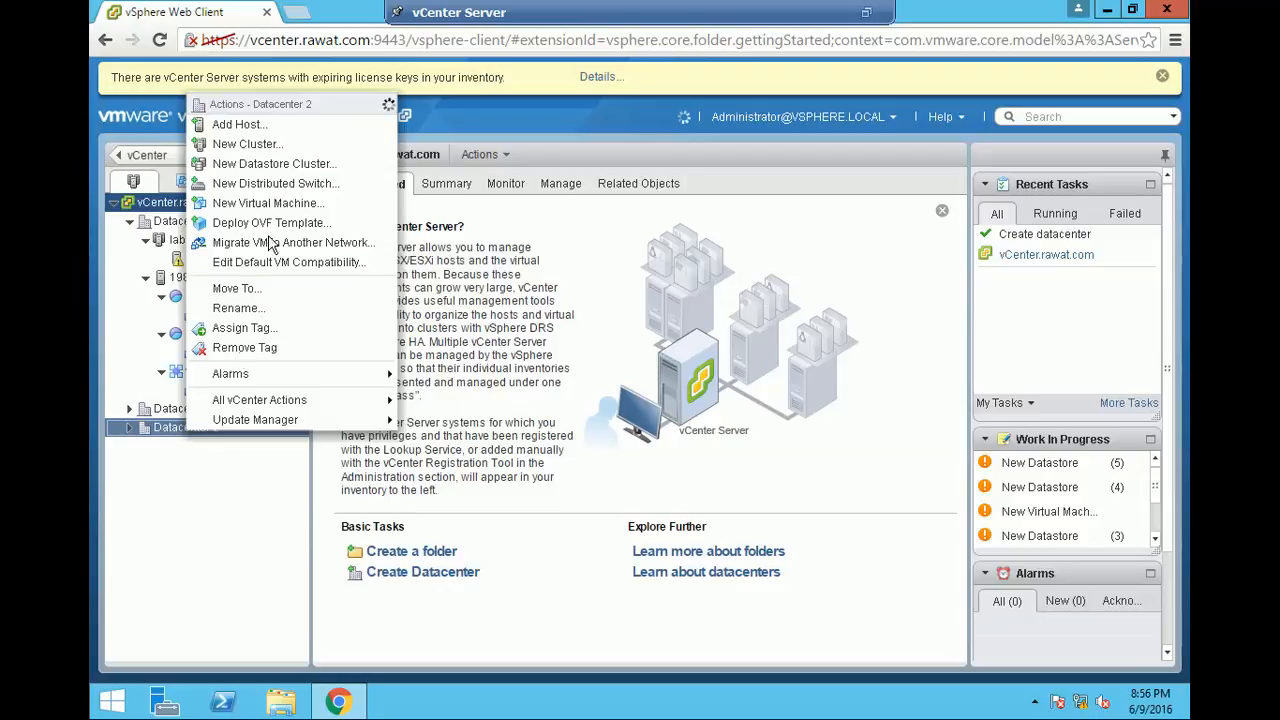
{"action": "left_click", "coordinate": [241, 124]}
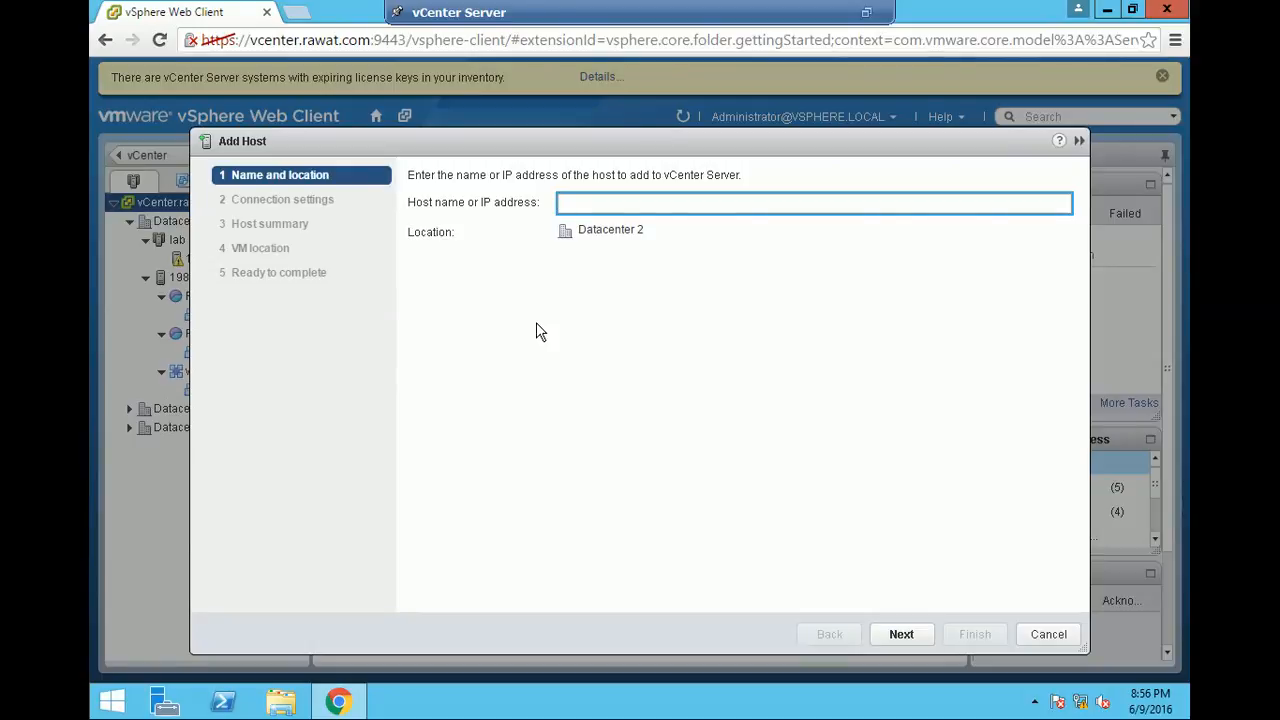
{"action": "type", "text": "198.168.1.84"}
{"action": "left_click", "coordinate": [906, 636]}
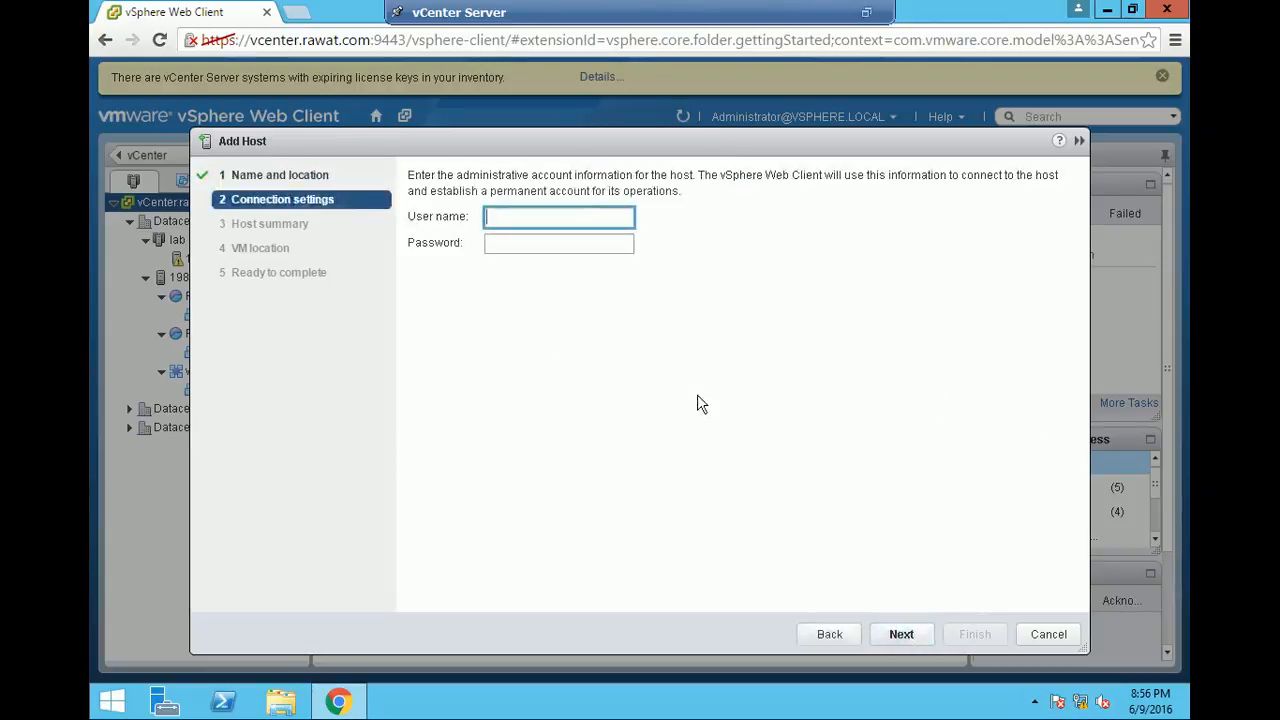
- Connect to the host as root with the account password and accept its unverified certificate
{"action": "type", "text": "root"}
{"action": "key", "text": "Tab"}
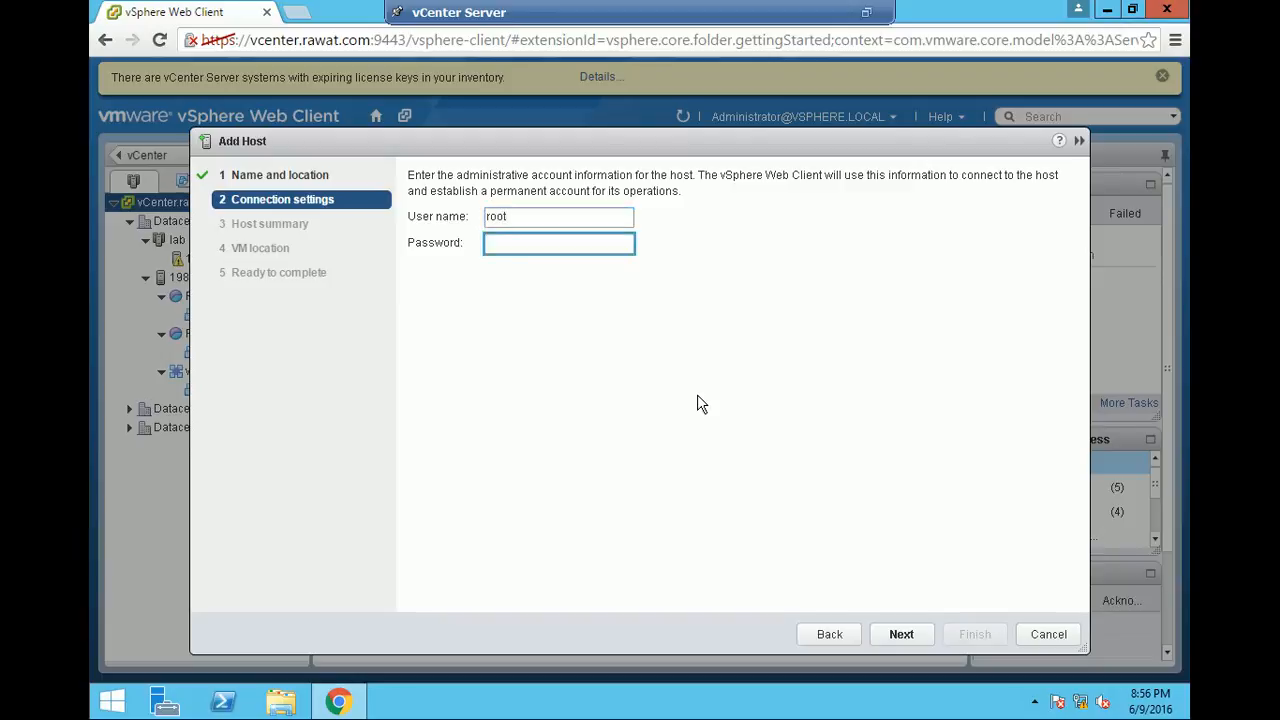
{"action": "type", "text": "*********"}
{"action": "left_click", "coordinate": [887, 630]}
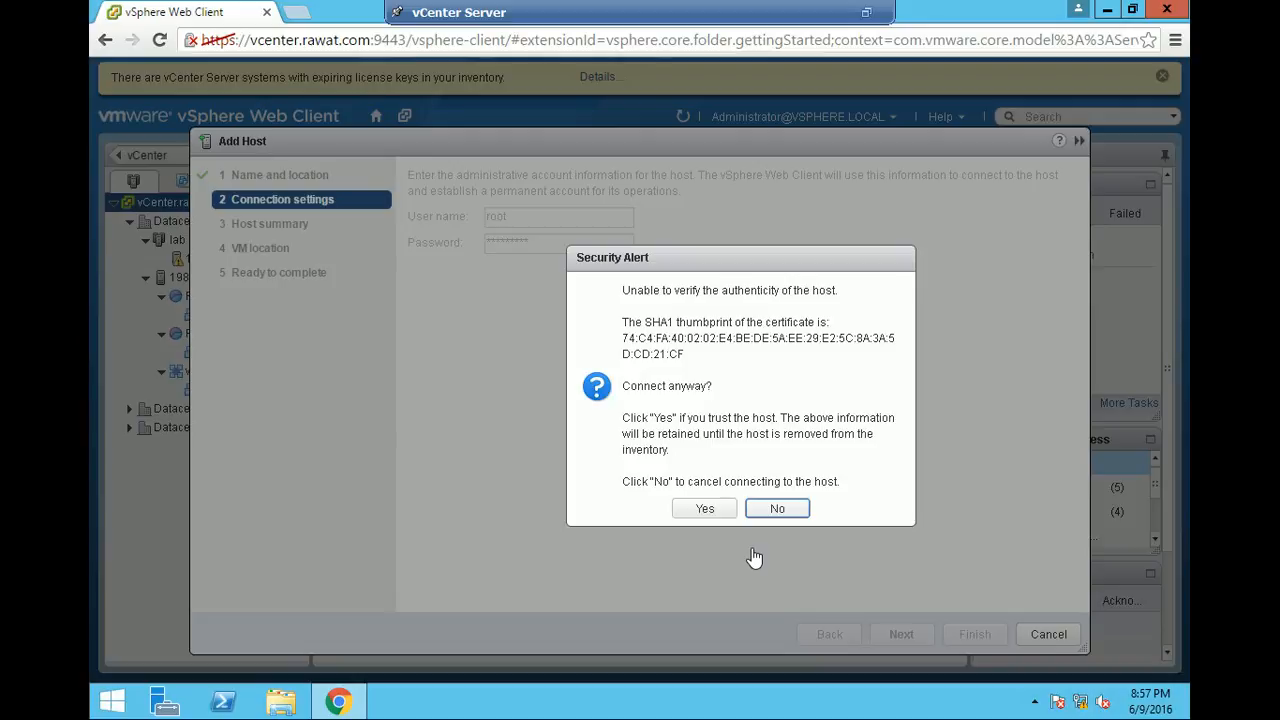
{"action": "left_click", "coordinate": [703, 509]}
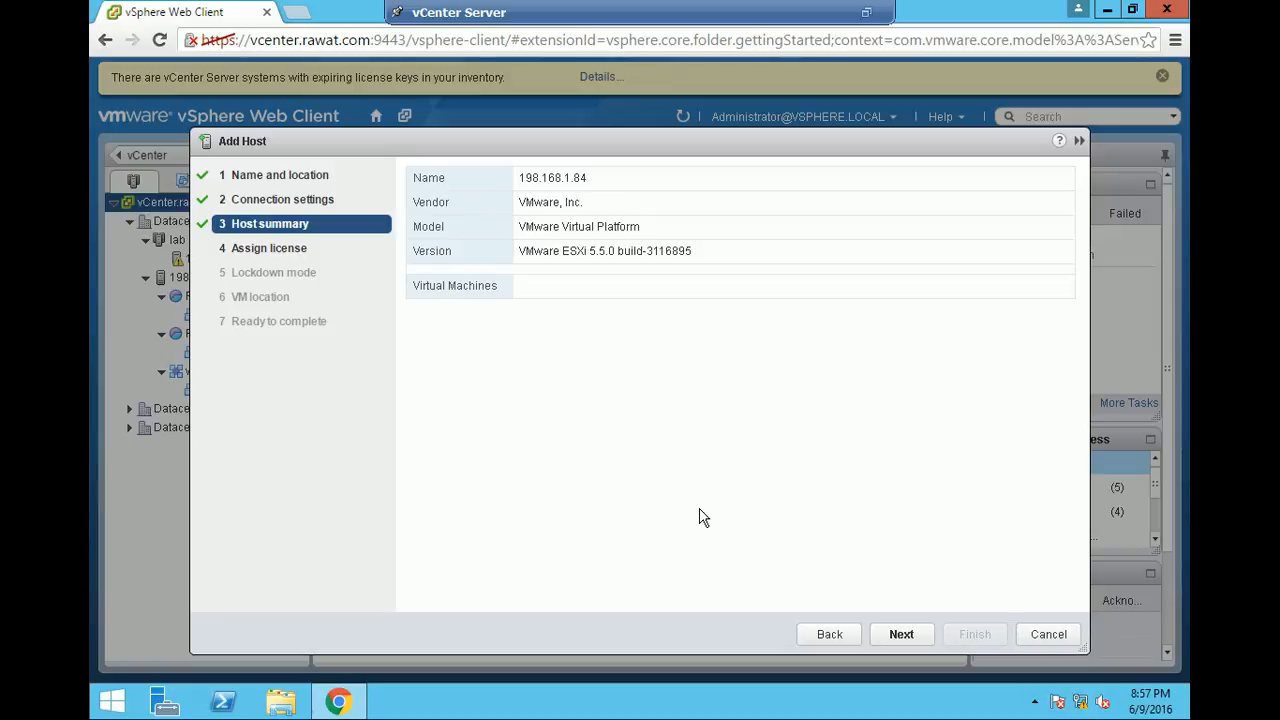
- Go through the host's license, lockdown mode and VM location settings at their defaults, and cancel adding the host
{"action": "left_click", "coordinate": [903, 635]}
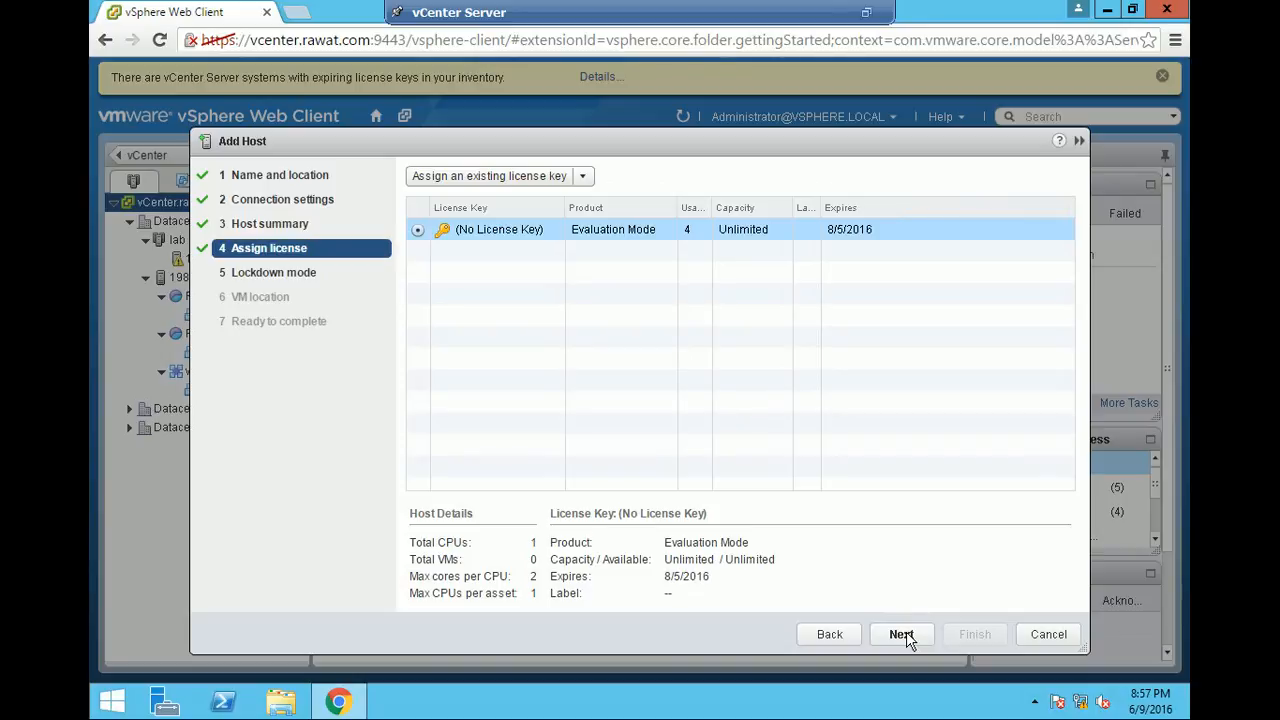
{"action": "left_click", "coordinate": [903, 634]}
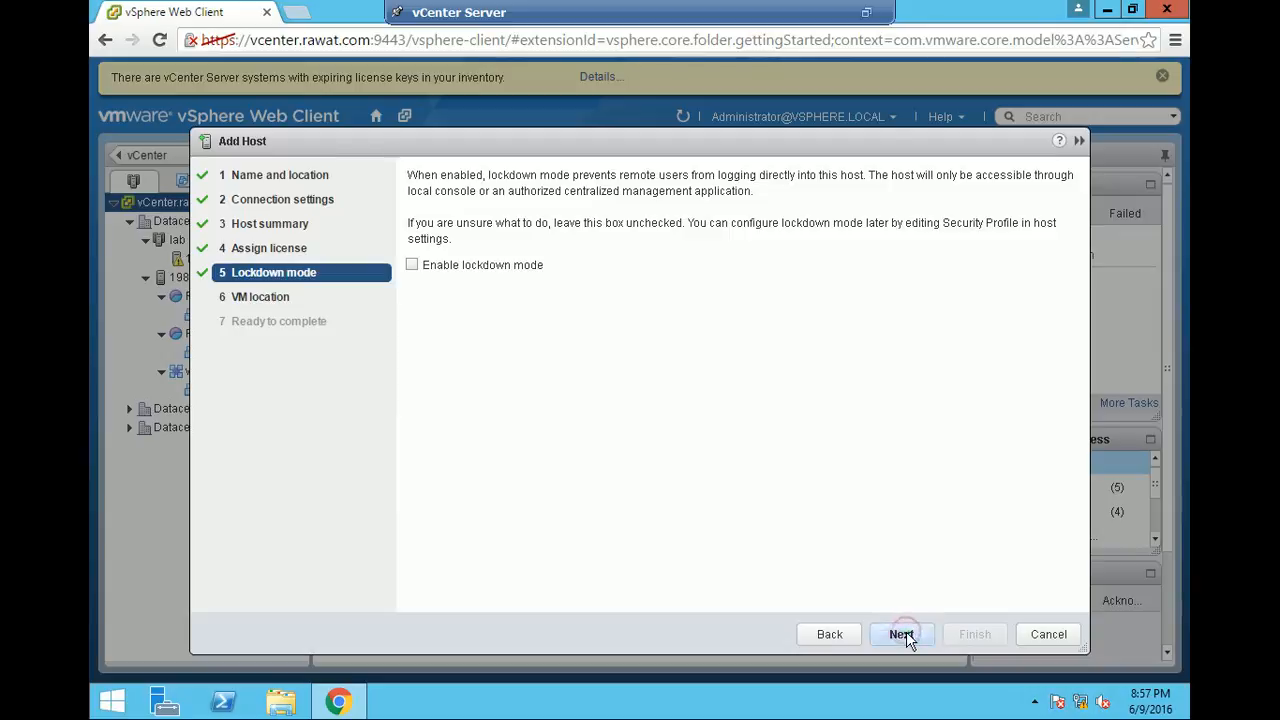
{"action": "left_click", "coordinate": [903, 634]}
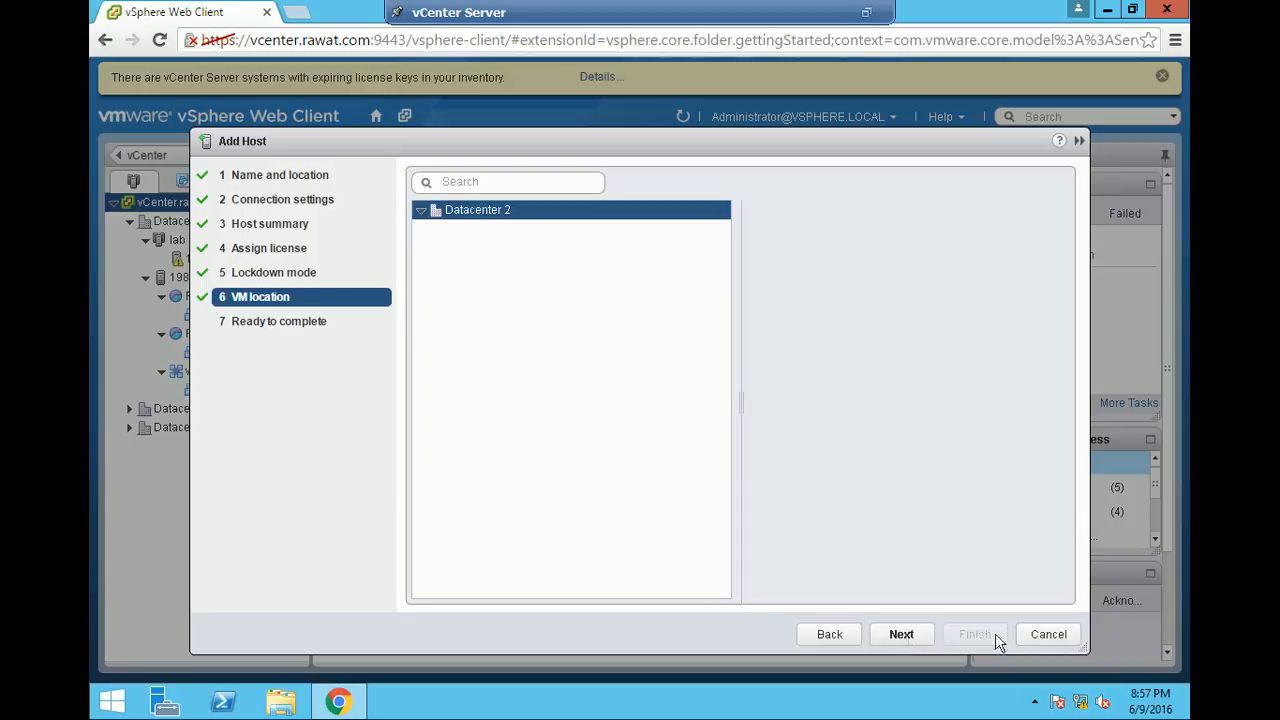
{"action": "left_click", "coordinate": [1047, 634]}
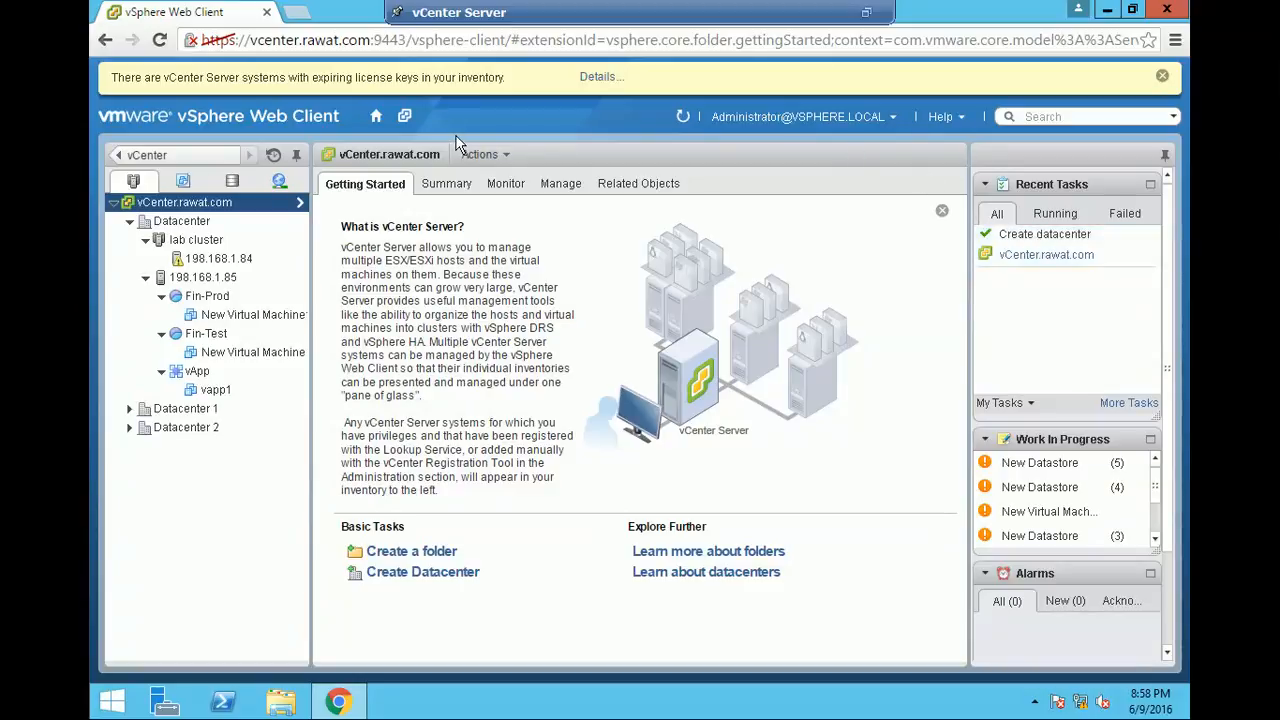
- Create a vCenter role named "role" with the Datastore and Datastore cluster privileges
{"action": "left_click", "coordinate": [376, 117]}
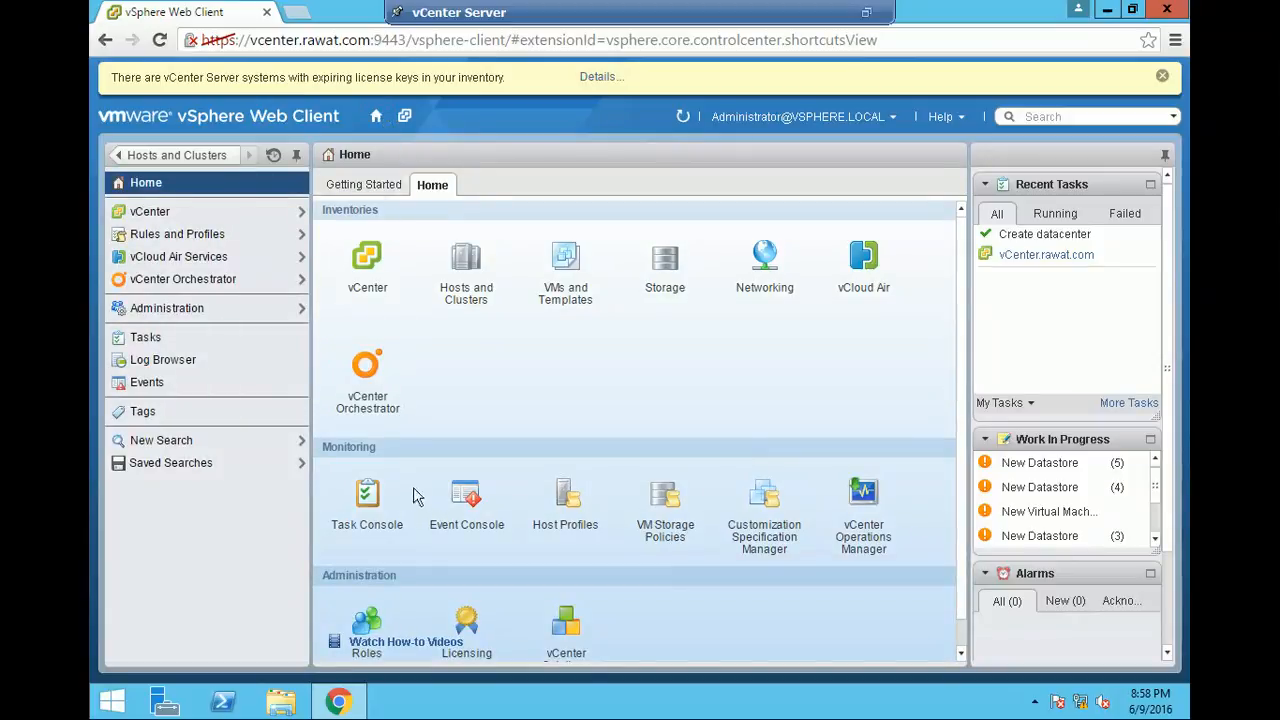
{"action": "left_click", "coordinate": [368, 622]}
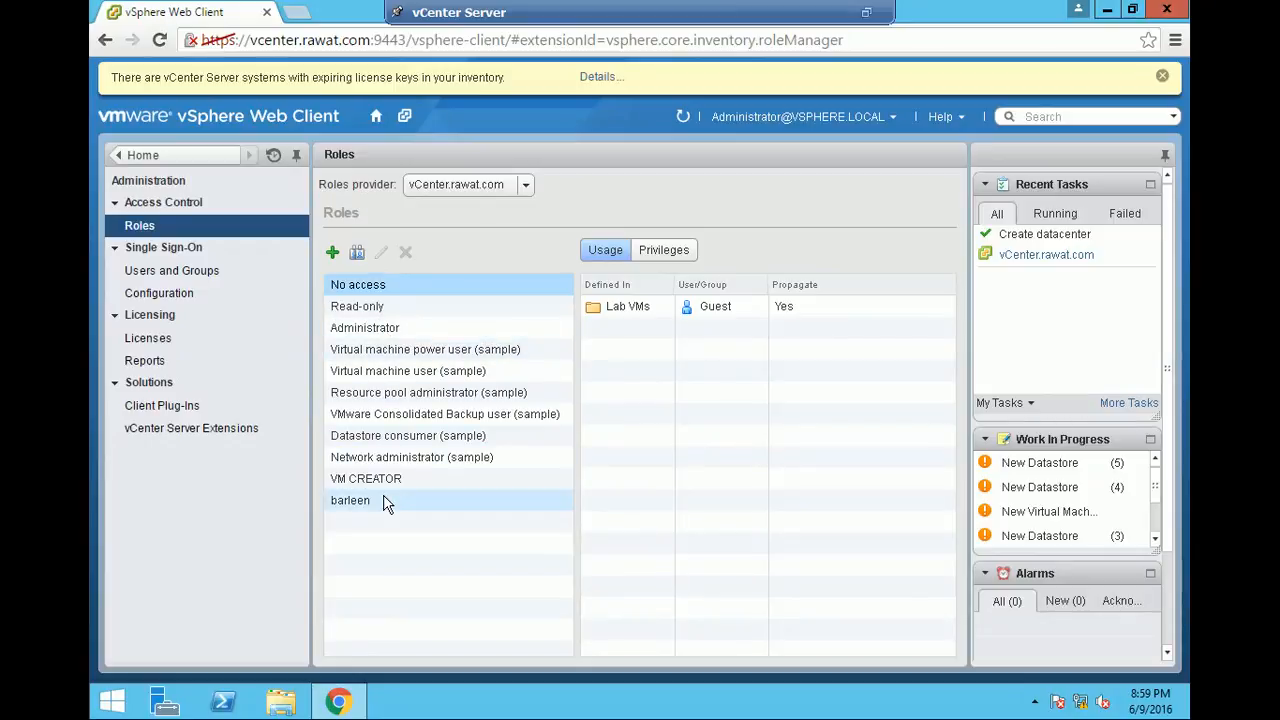
{"action": "left_click", "coordinate": [334, 255]}
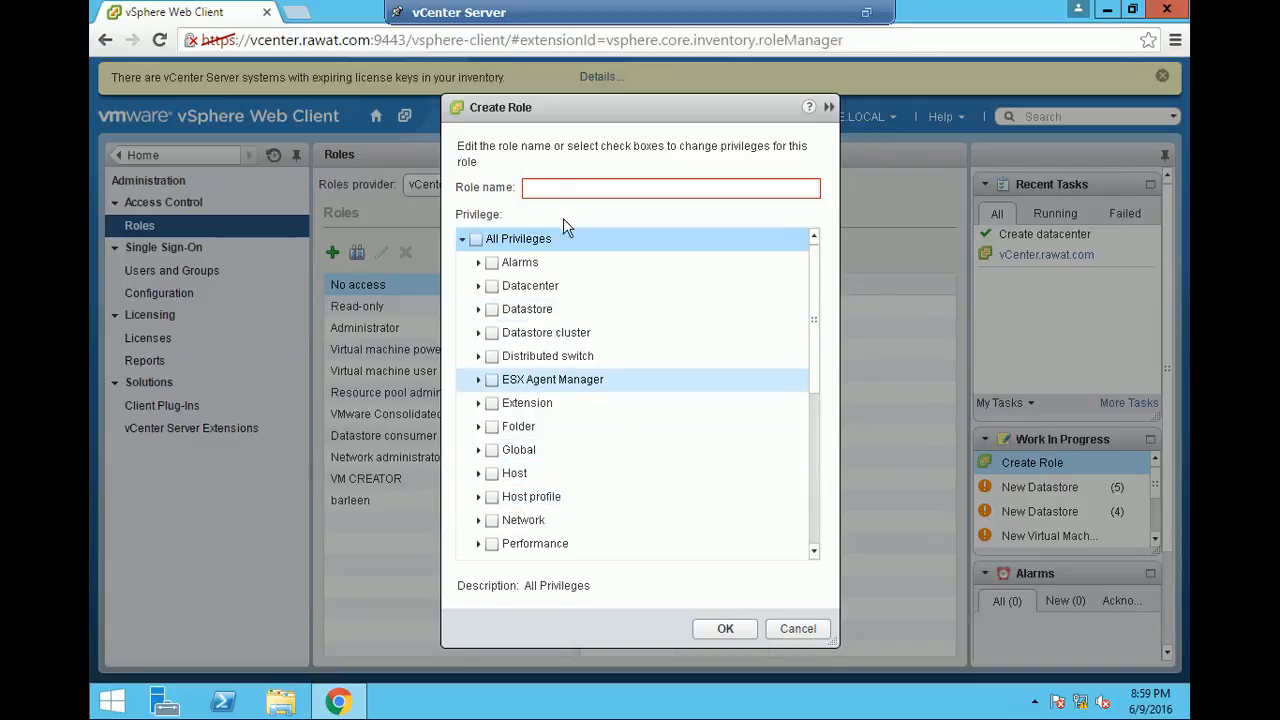
{"action": "left_click", "coordinate": [557, 188]}
{"action": "type", "text": "role"}
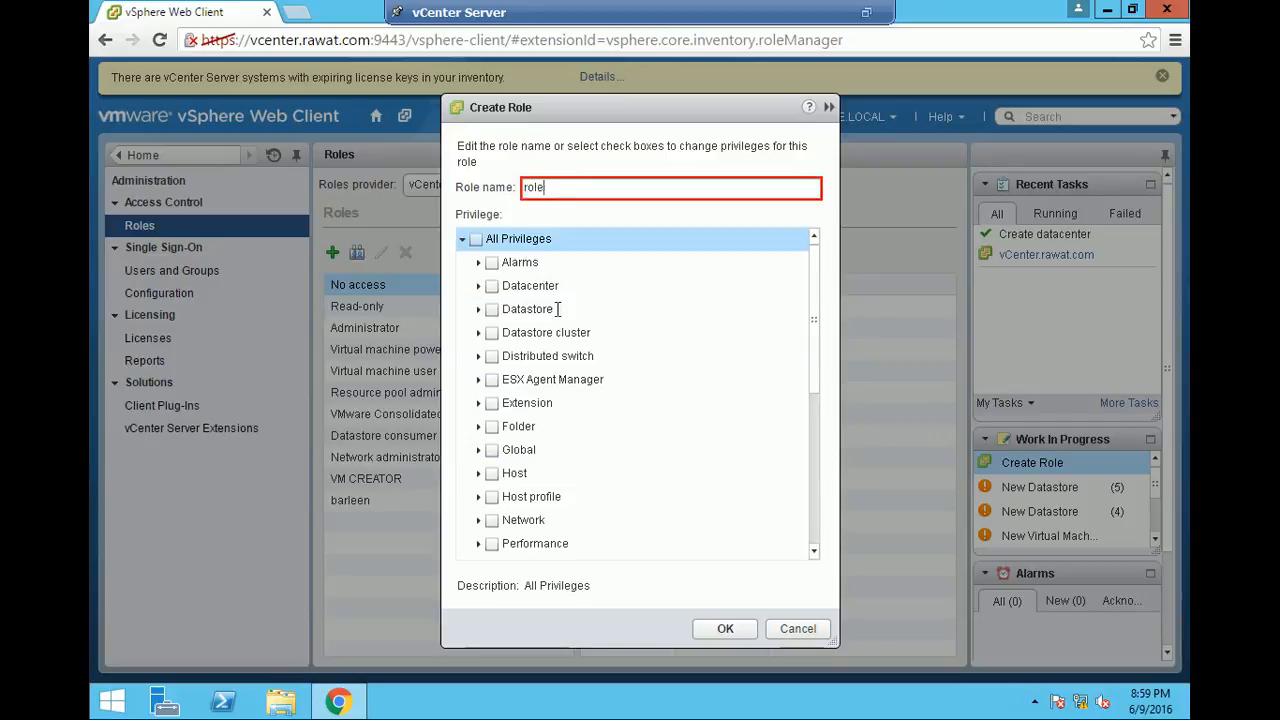
{"action": "left_click", "coordinate": [492, 310]}
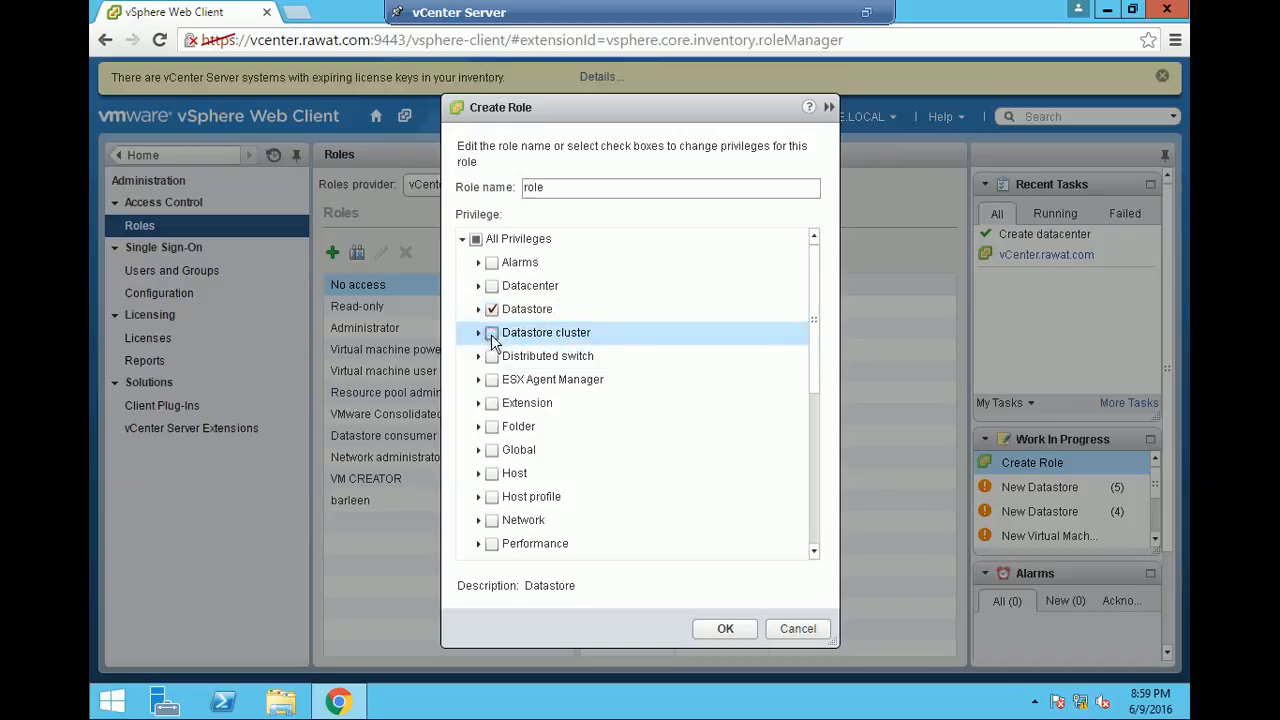
{"action": "left_click", "coordinate": [492, 334]}
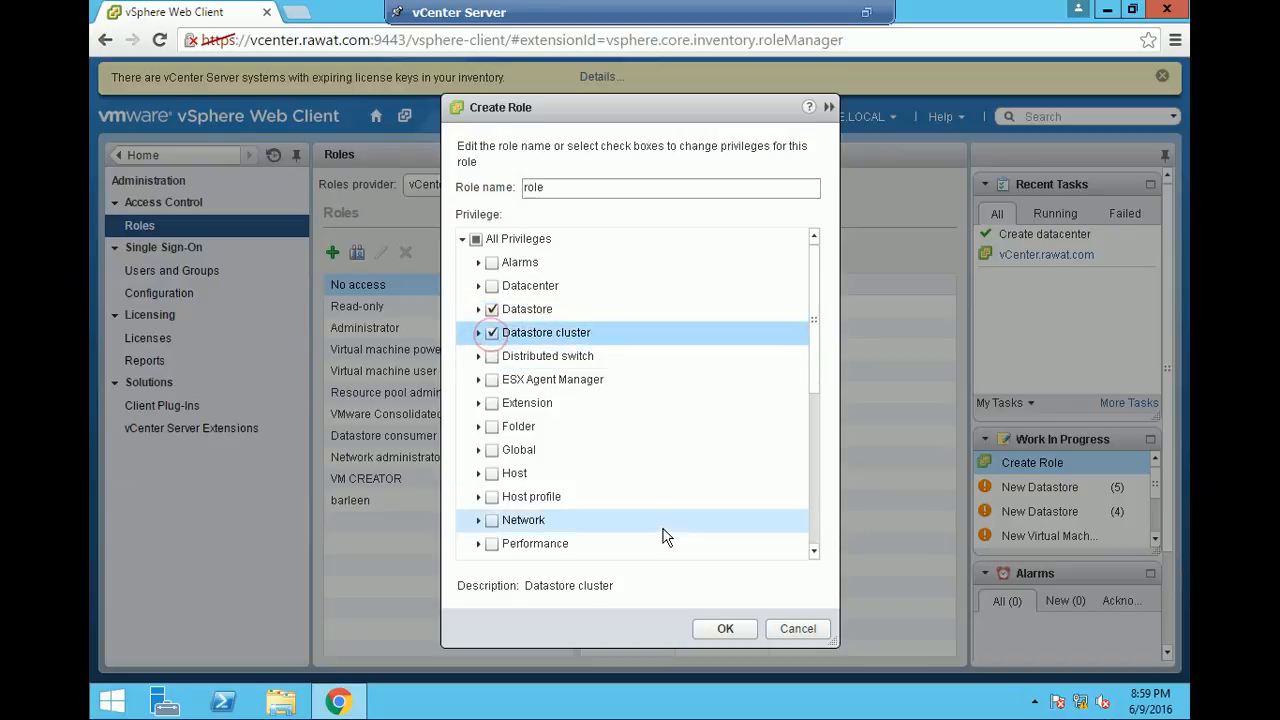
{"action": "left_click", "coordinate": [727, 628]}
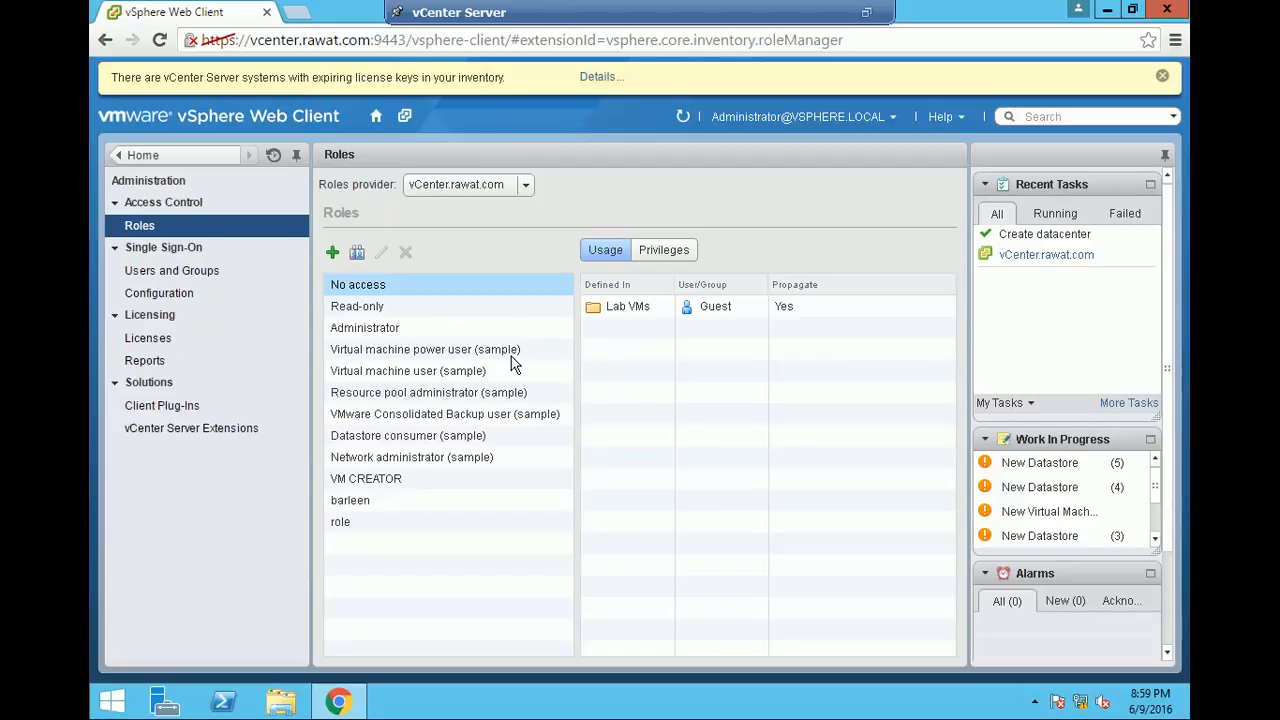
- Open the permissions of the Lab VMs folder in the VMs and Templates inventory
{"action": "left_click", "coordinate": [378, 118]}
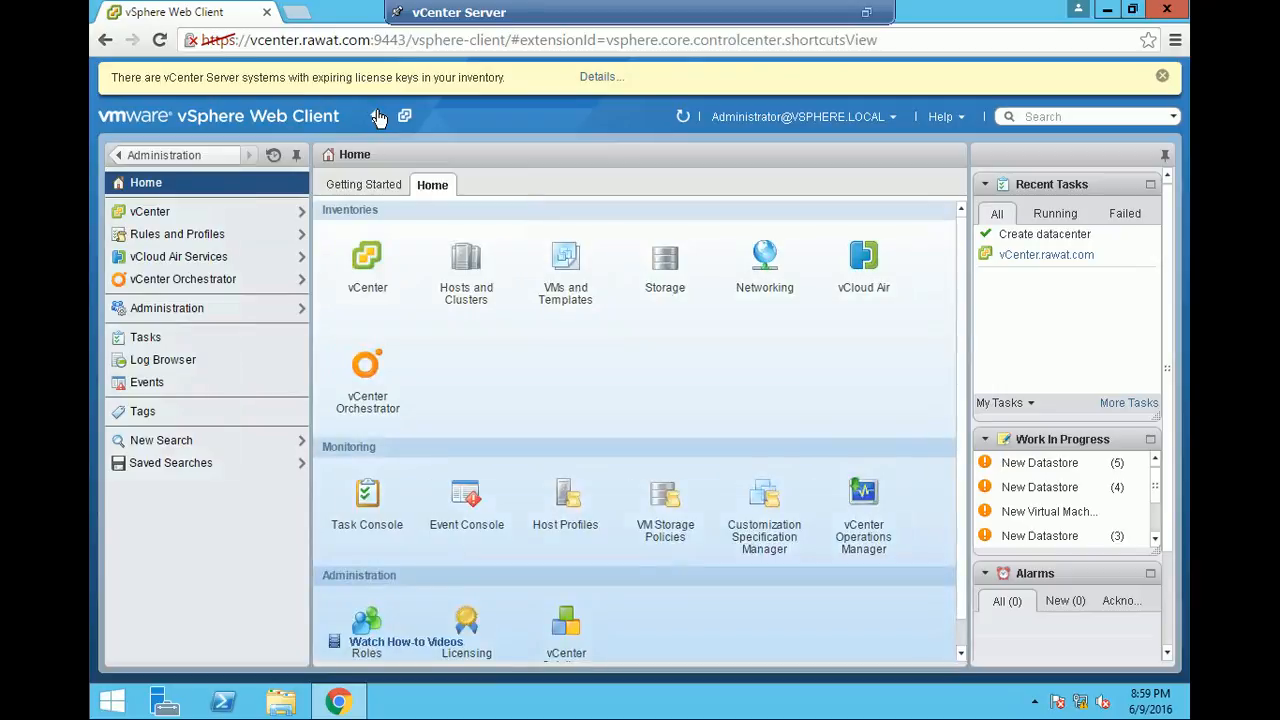
{"action": "left_click", "coordinate": [369, 262]}
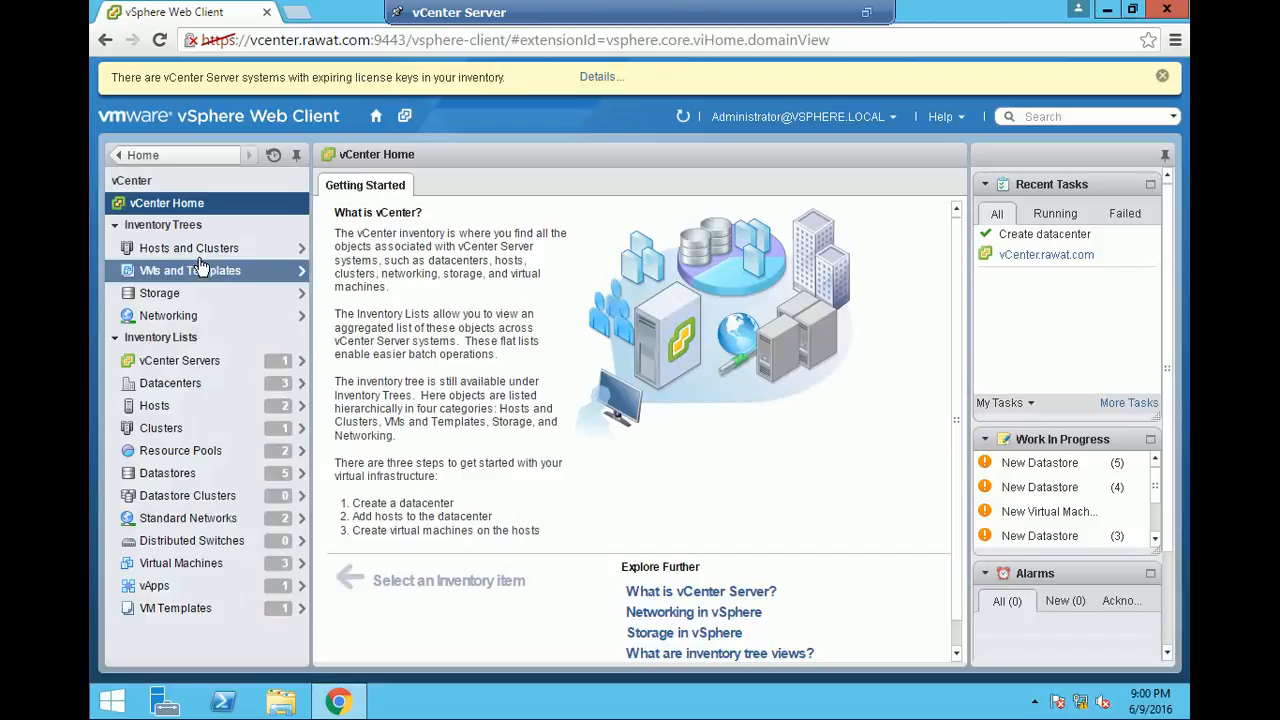
{"action": "left_click", "coordinate": [200, 268]}
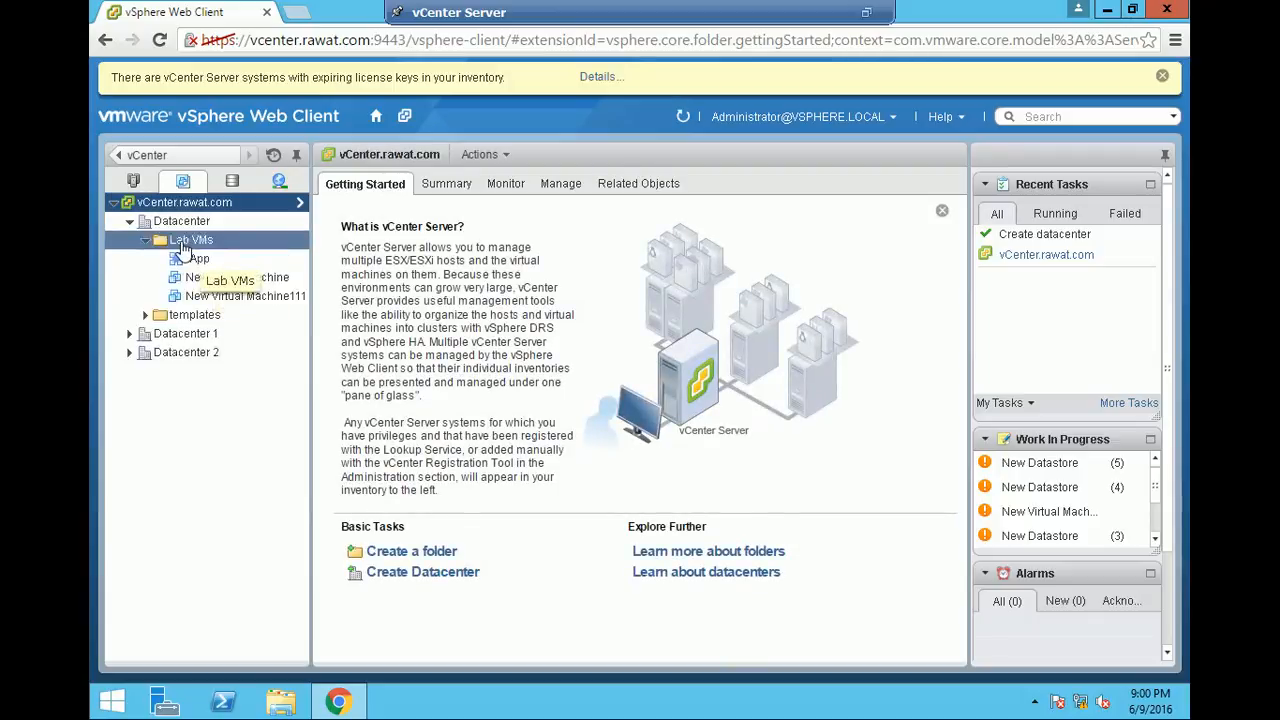
{"action": "left_click", "coordinate": [182, 246]}
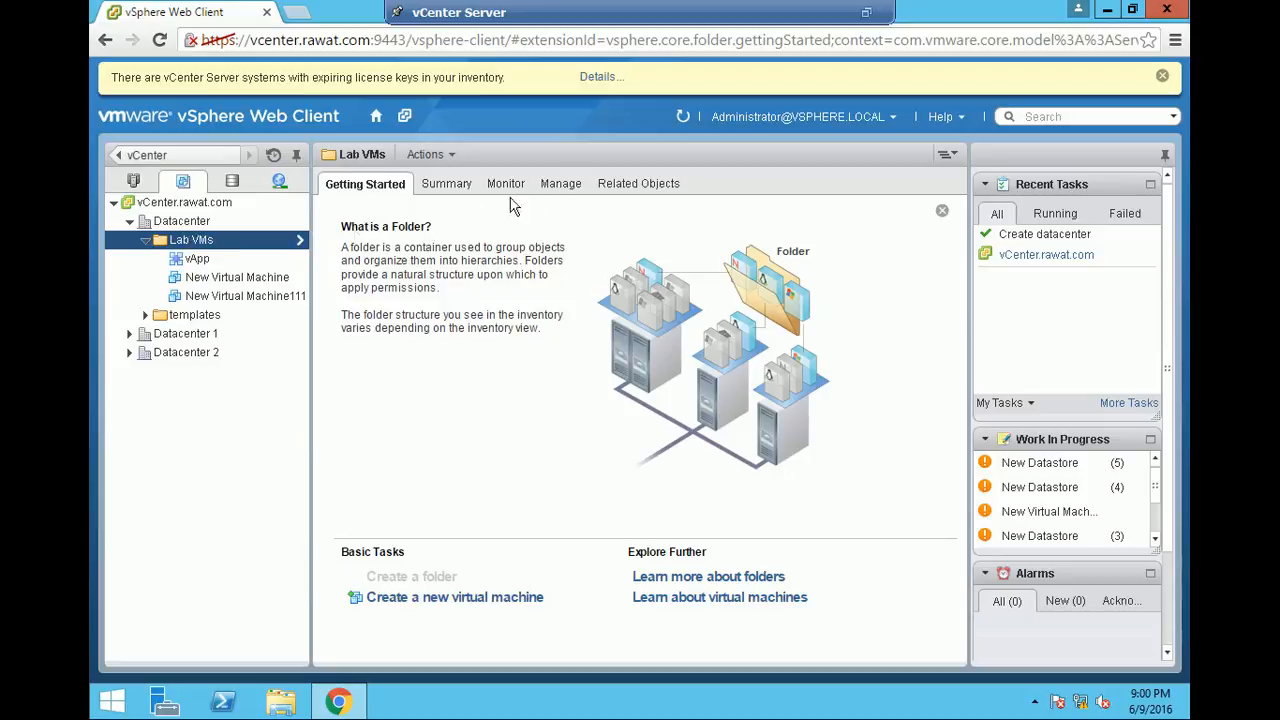
{"action": "left_click", "coordinate": [549, 188]}
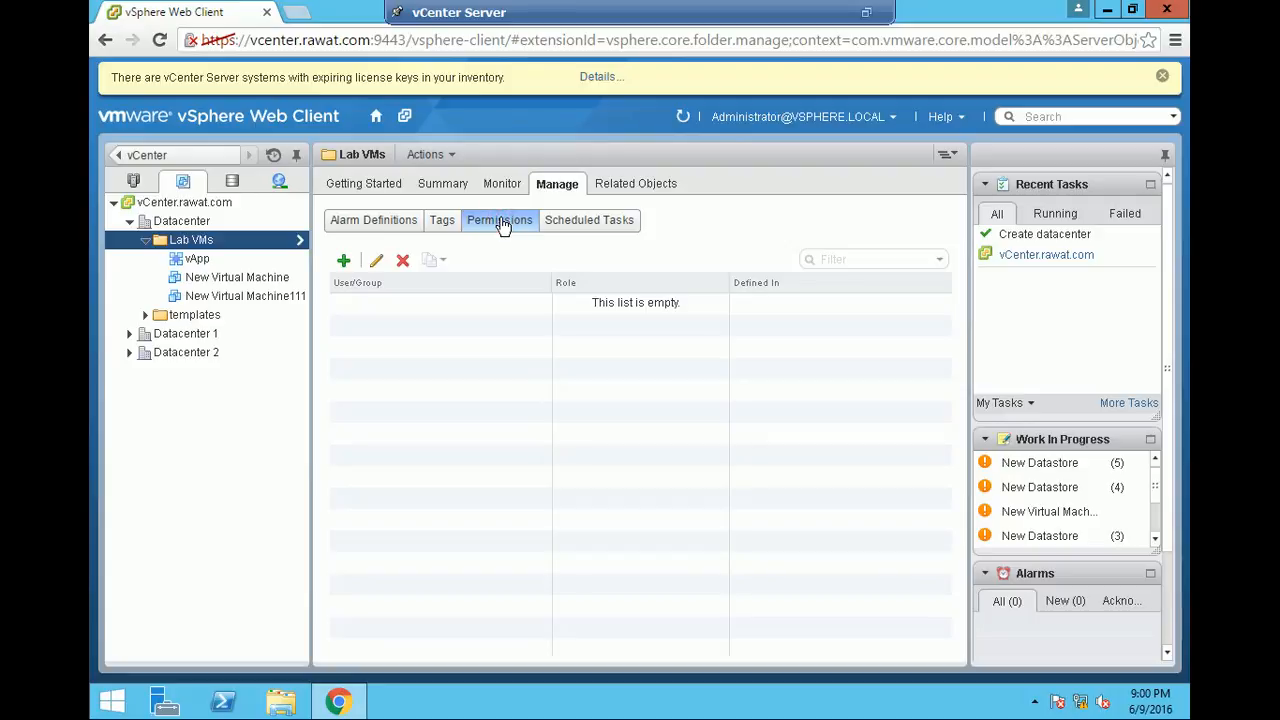
- Start a new permission on the Lab VMs folder and add the Guest user from the vCenter.rawat.com domain
{"action": "left_click", "coordinate": [341, 263]}
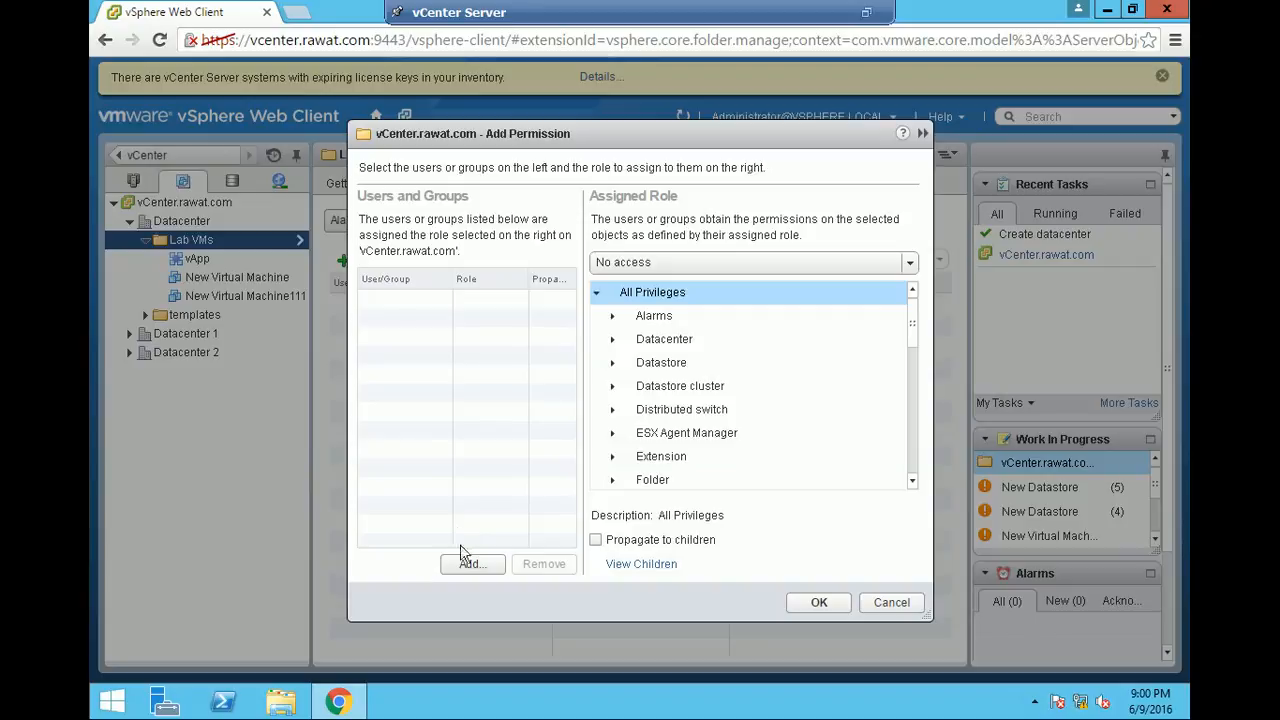
{"action": "left_click", "coordinate": [463, 564]}
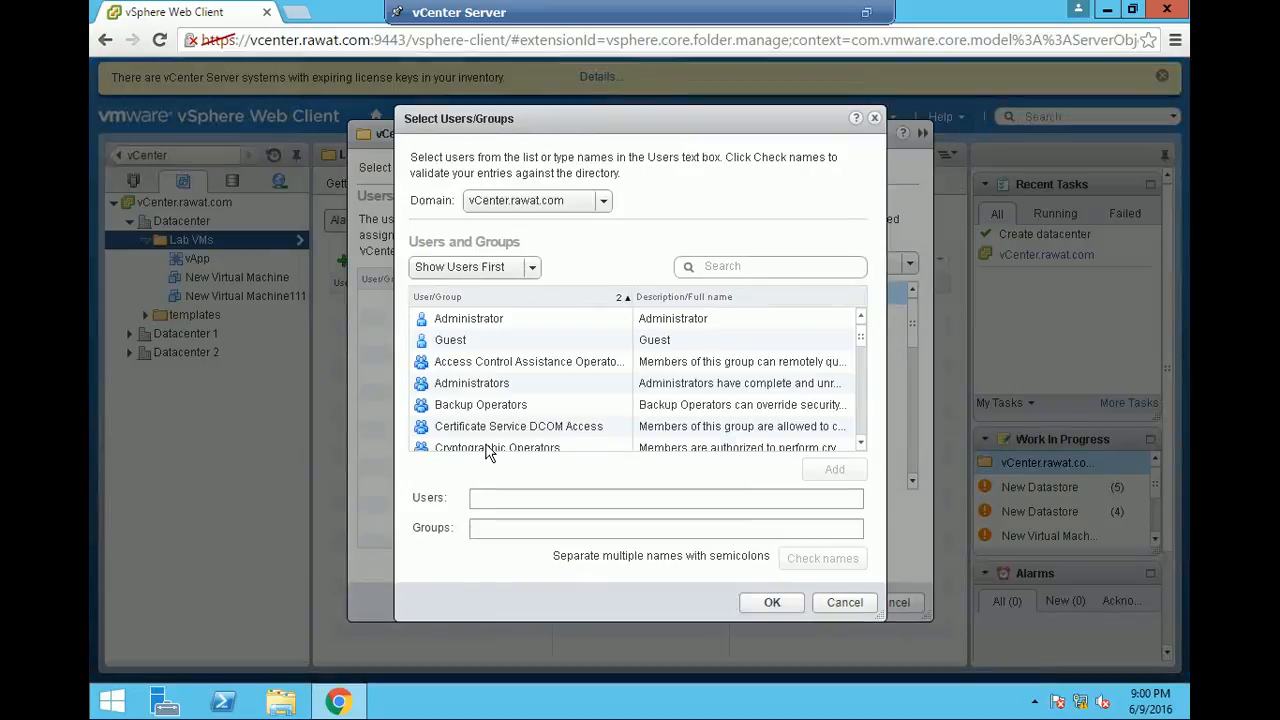
{"action": "left_click", "coordinate": [459, 345]}
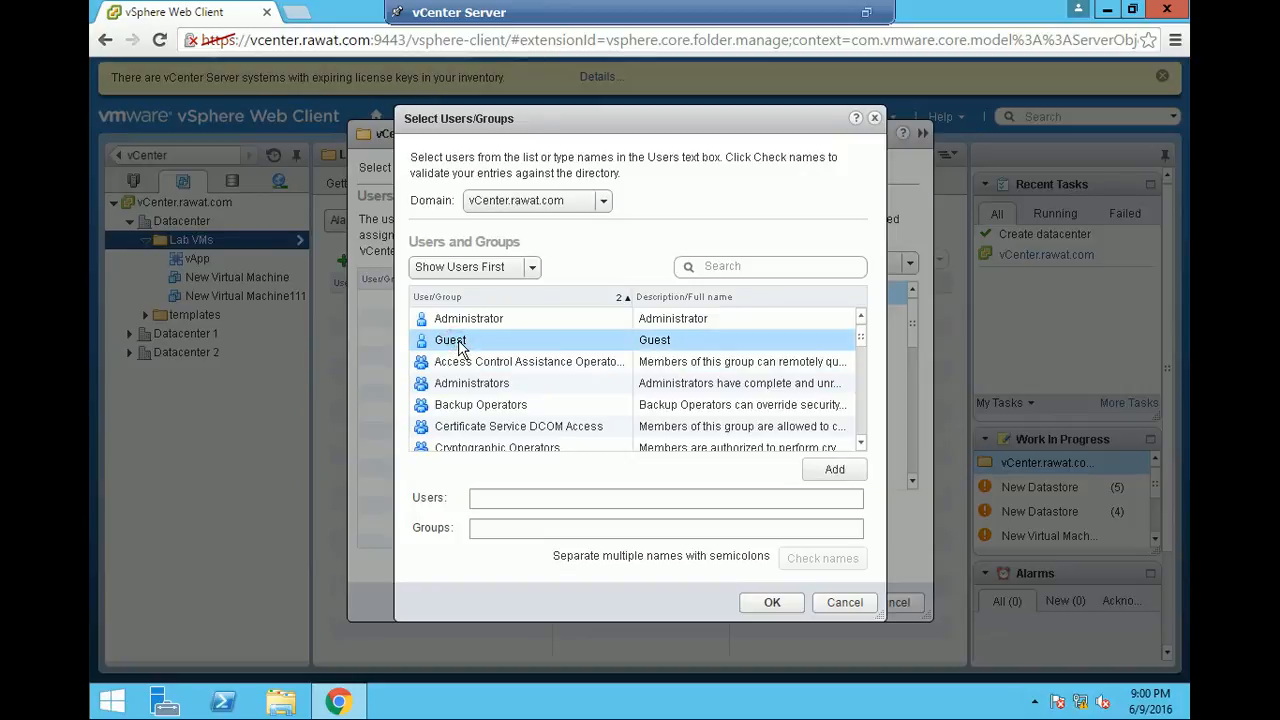
{"action": "left_click", "coordinate": [459, 345]}
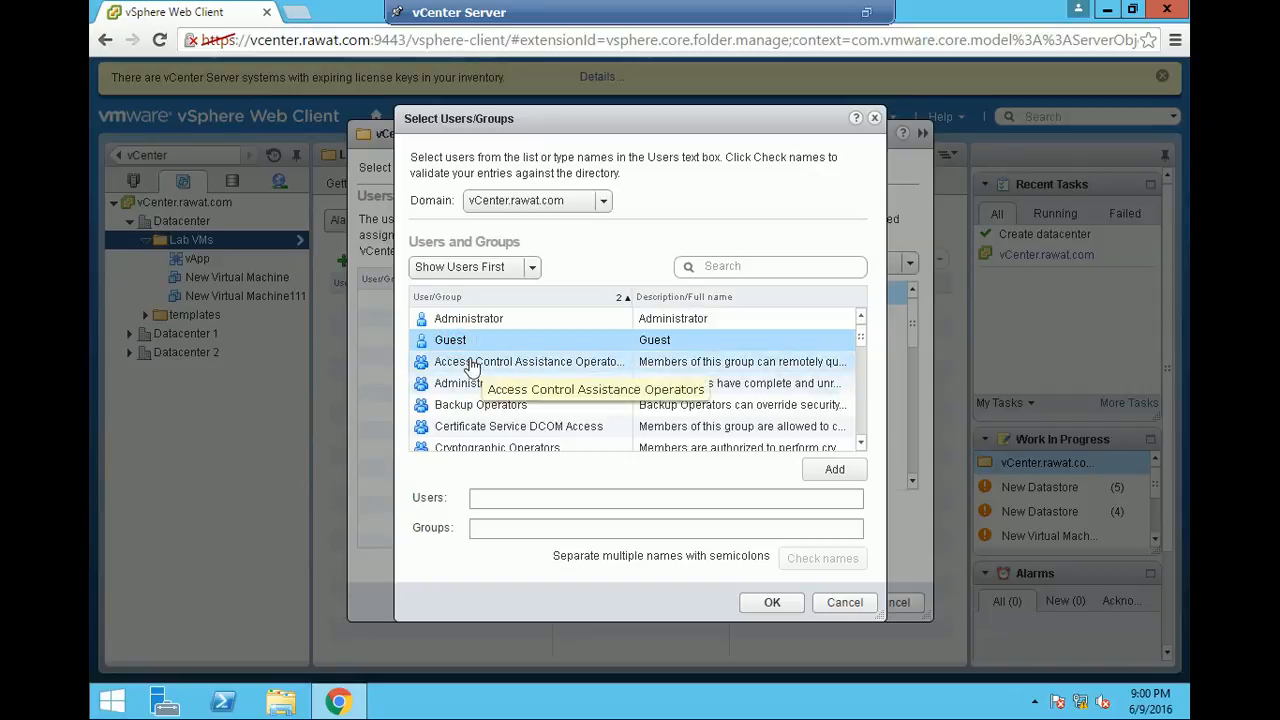
{"action": "left_click", "coordinate": [830, 471]}
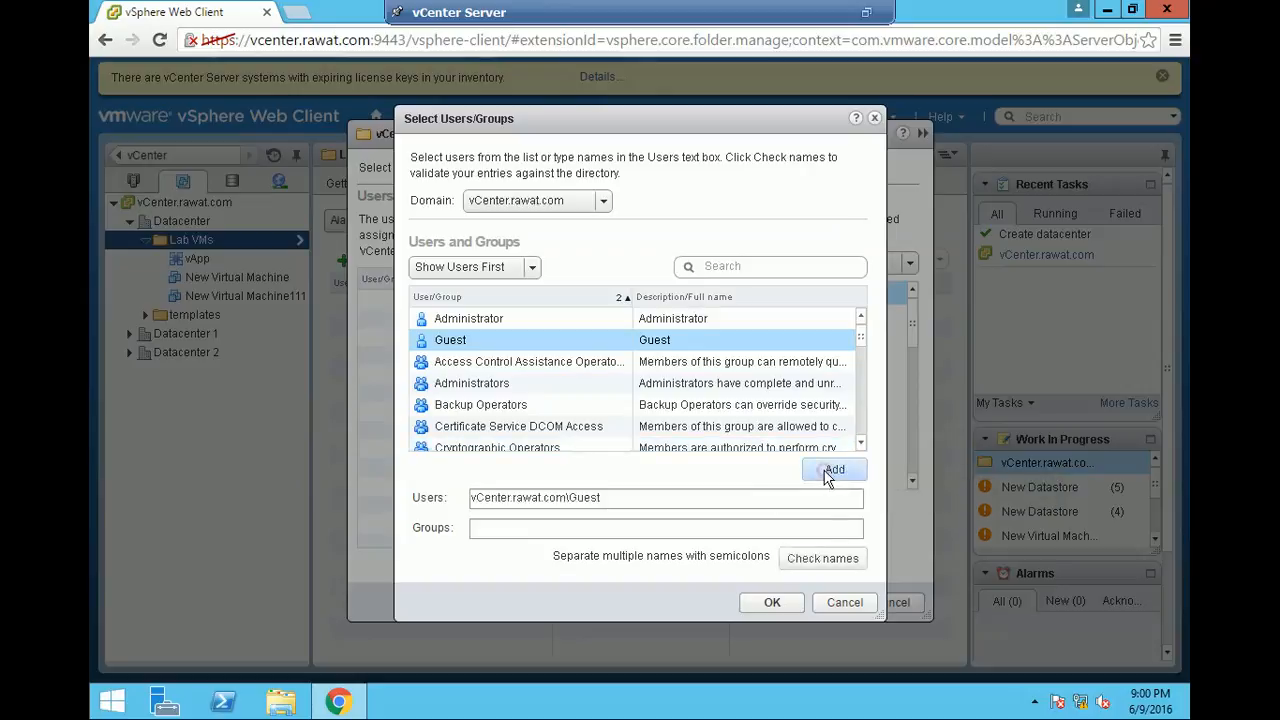
{"action": "left_click", "coordinate": [773, 604]}
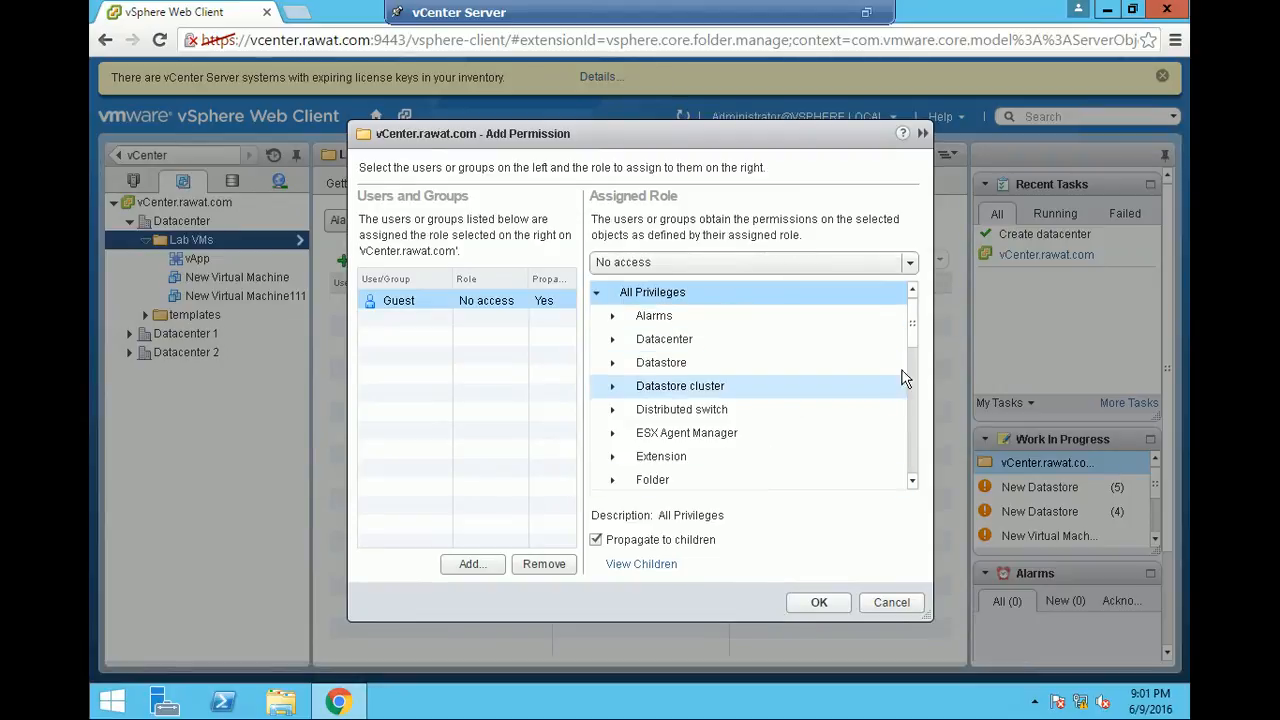
- Look through the privileges list for the Guest user's assigned role, and cancel adding the permission
{"action": "left_click_drag", "start_coordinate": [911, 329], "coordinate": [908, 416]}
{"action": "left_click", "coordinate": [690, 336]}
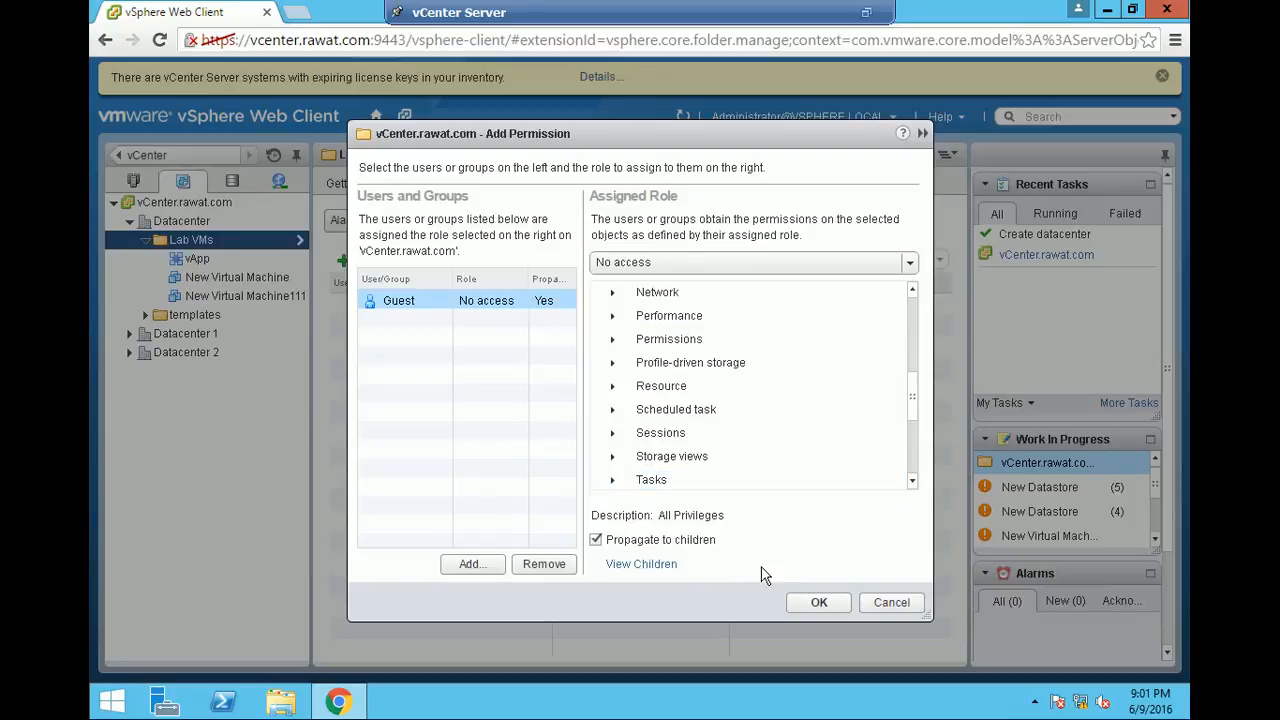
{"action": "left_click", "coordinate": [893, 603]}
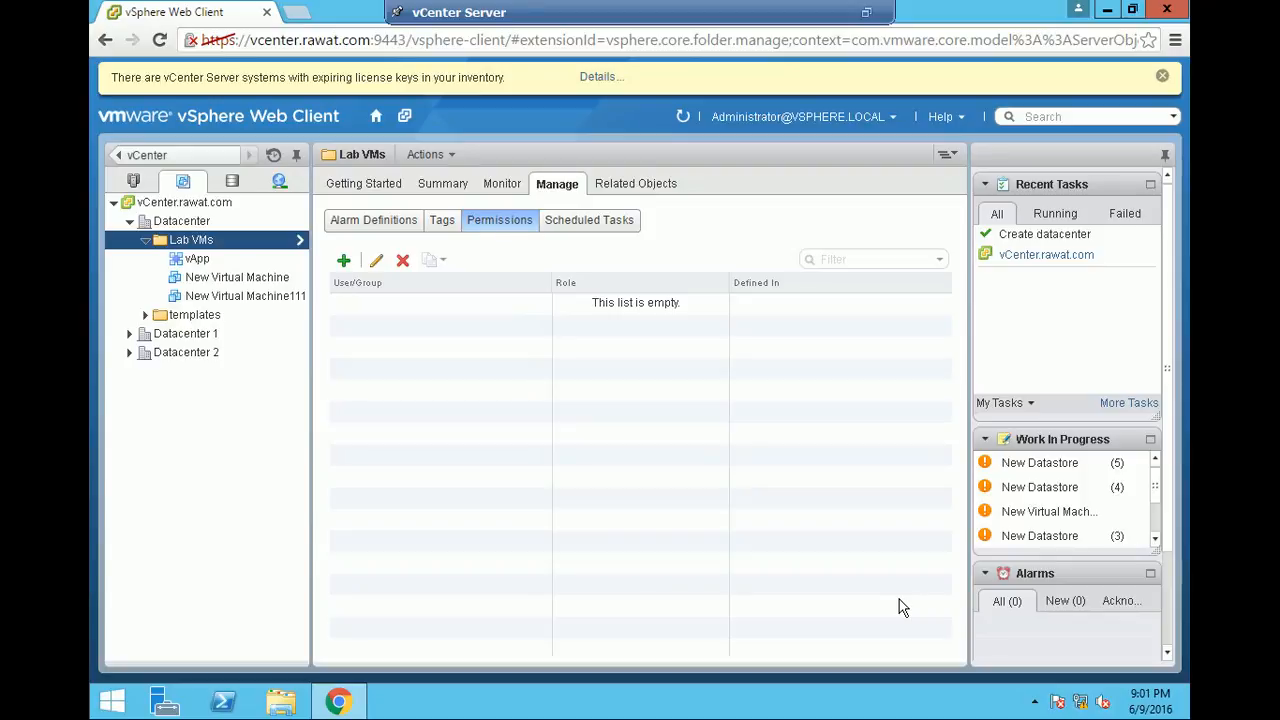
- Examine the actions available for the Lab VMs folder and New Virtual Machine, including all vCenter actions for the virtual machine
{"action": "right_click", "coordinate": [282, 241]}
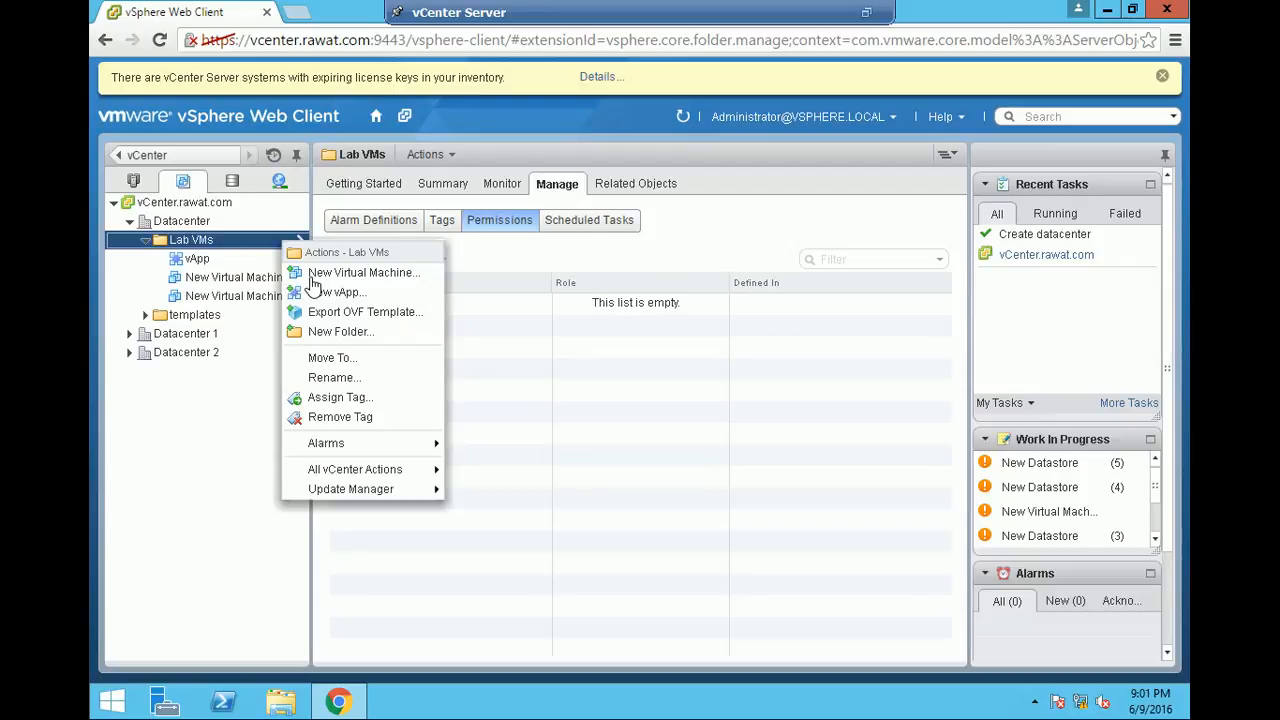
{"action": "left_click", "coordinate": [220, 478]}
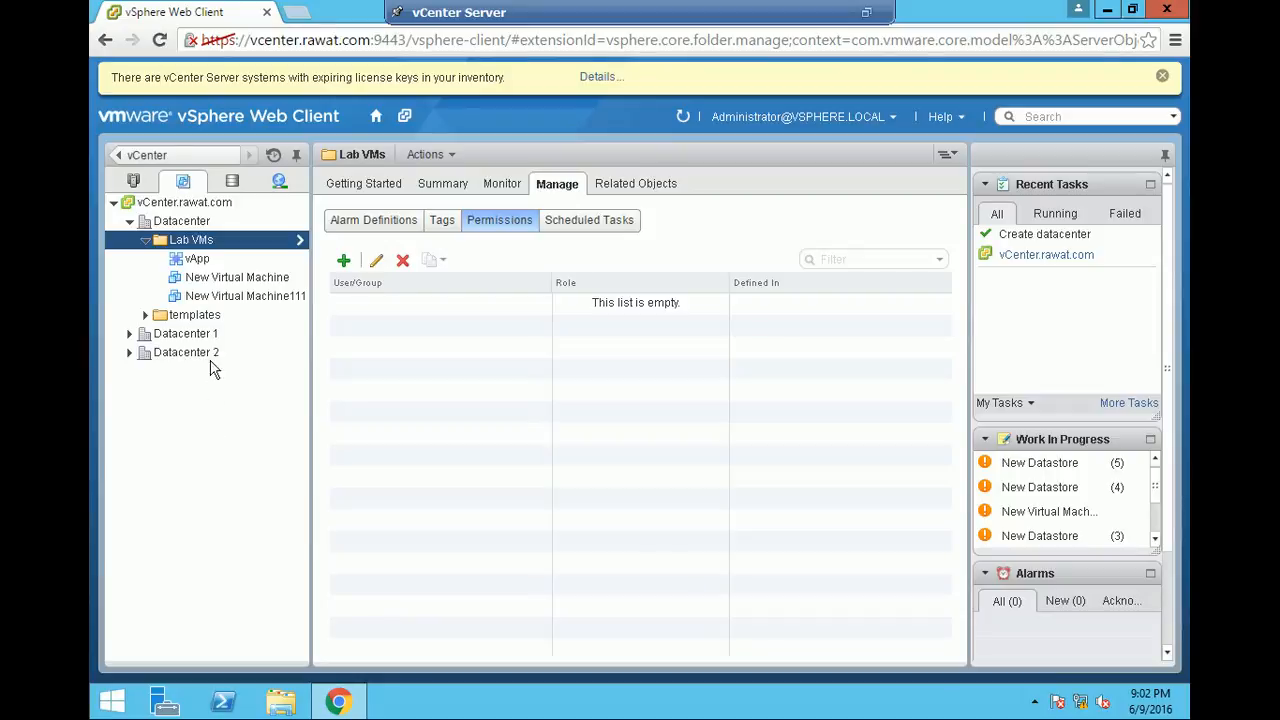
{"action": "right_click", "coordinate": [193, 282]}
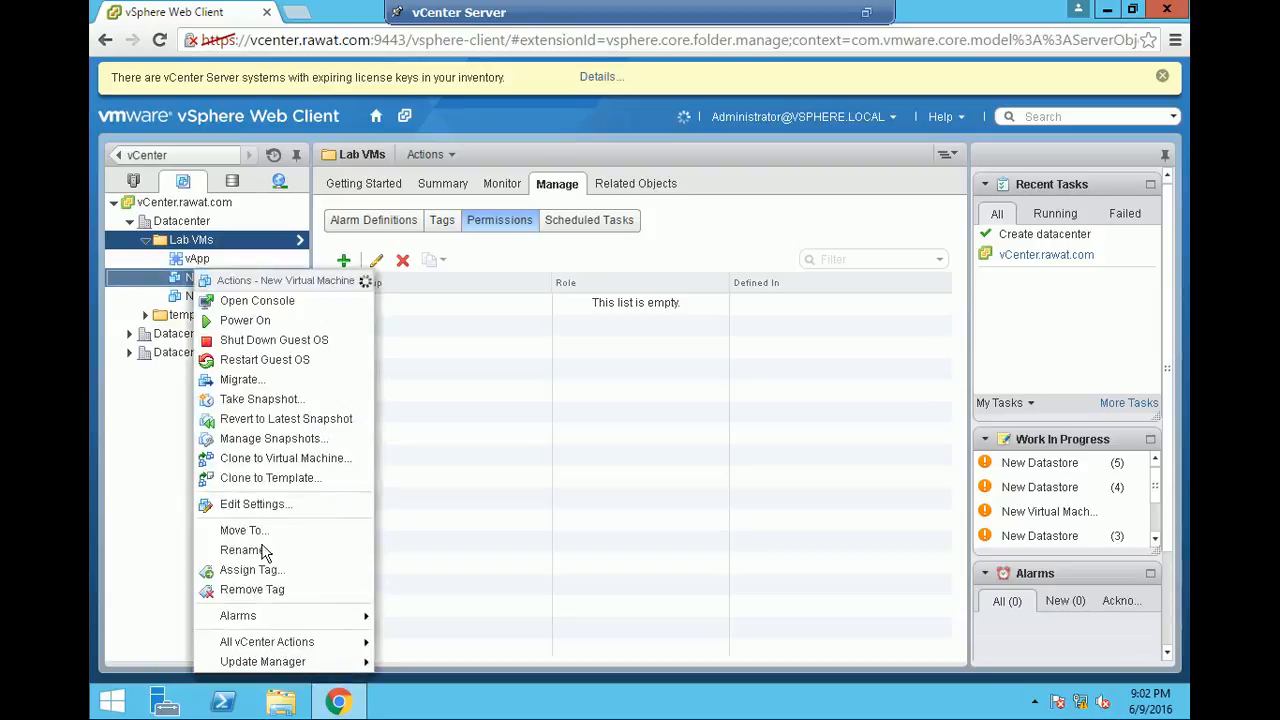
{"action": "mouse_move", "coordinate": [281, 651]}
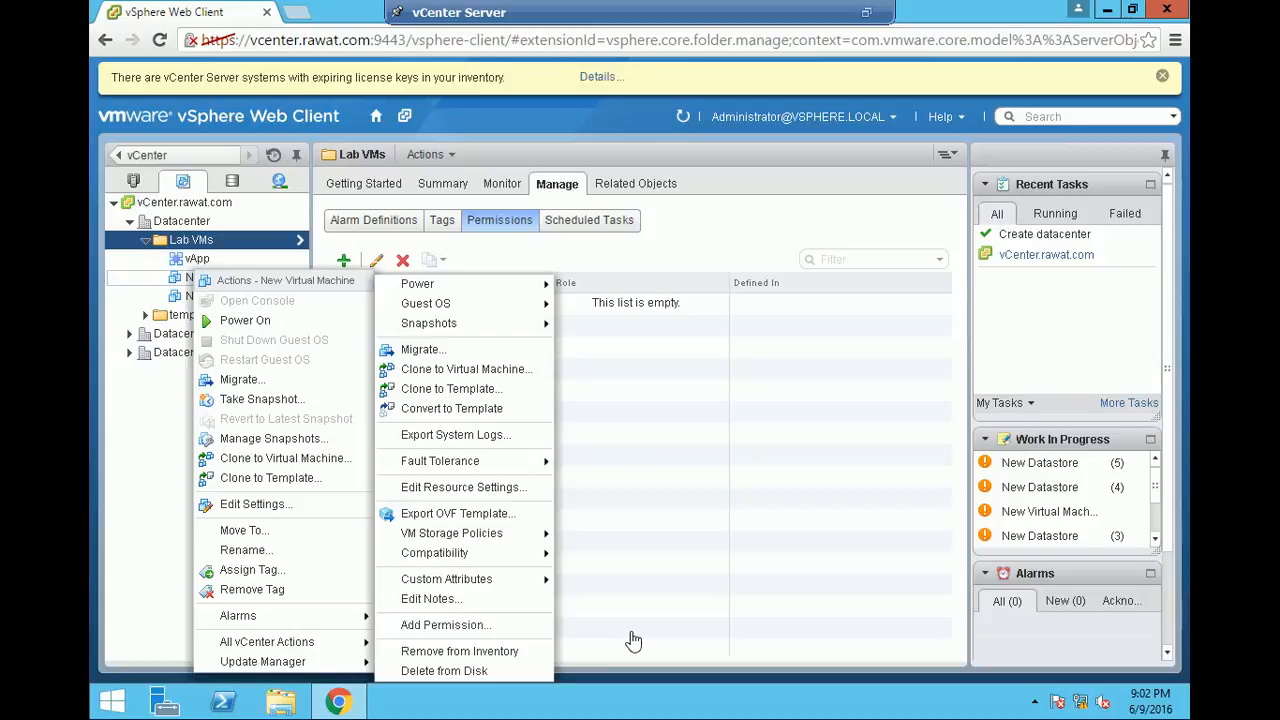
{"action": "left_click", "coordinate": [150, 612]}
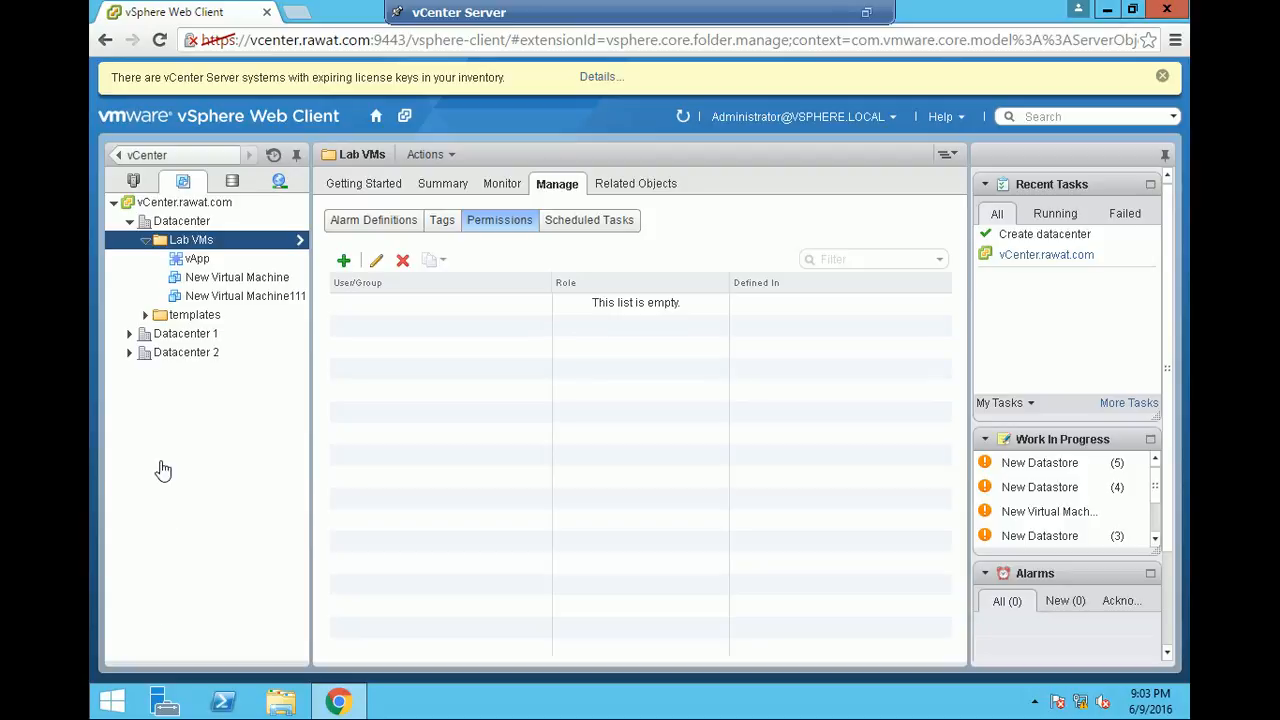
- Review the virtual hardware and detailed CPU settings of New Virtual Machine, and cancel the edit
{"action": "right_click", "coordinate": [240, 277]}
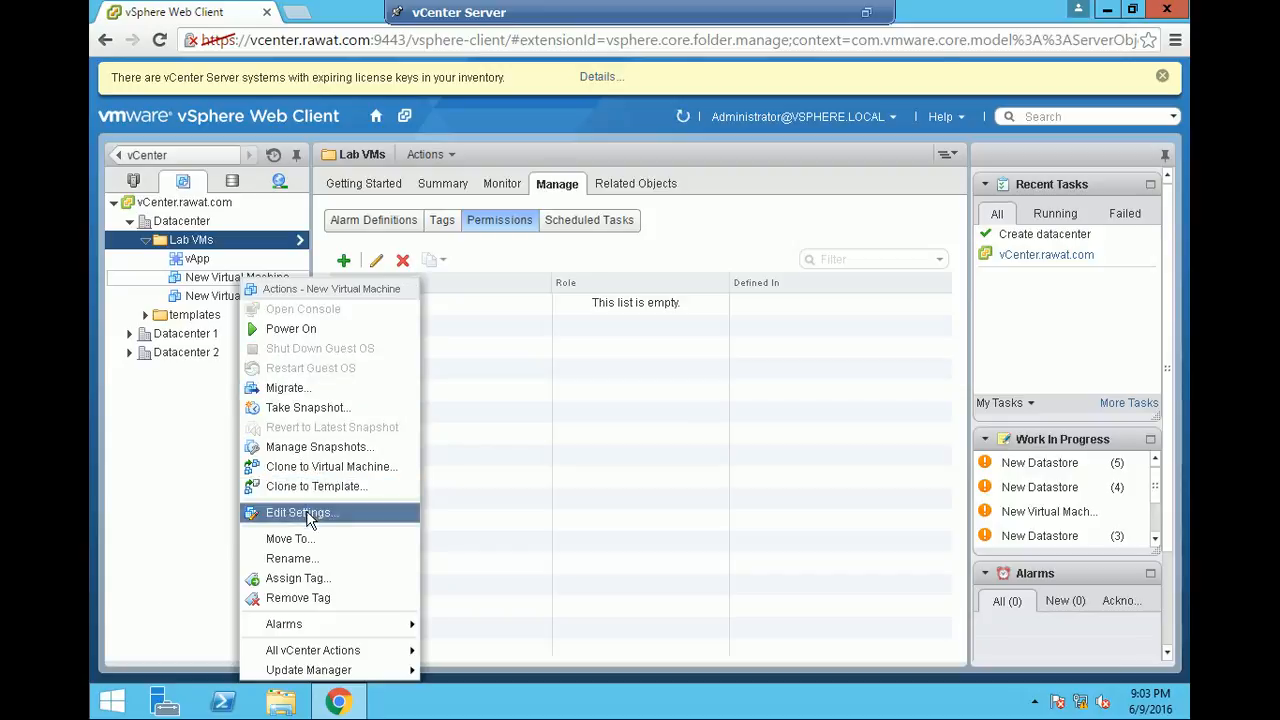
{"action": "left_click", "coordinate": [306, 517]}
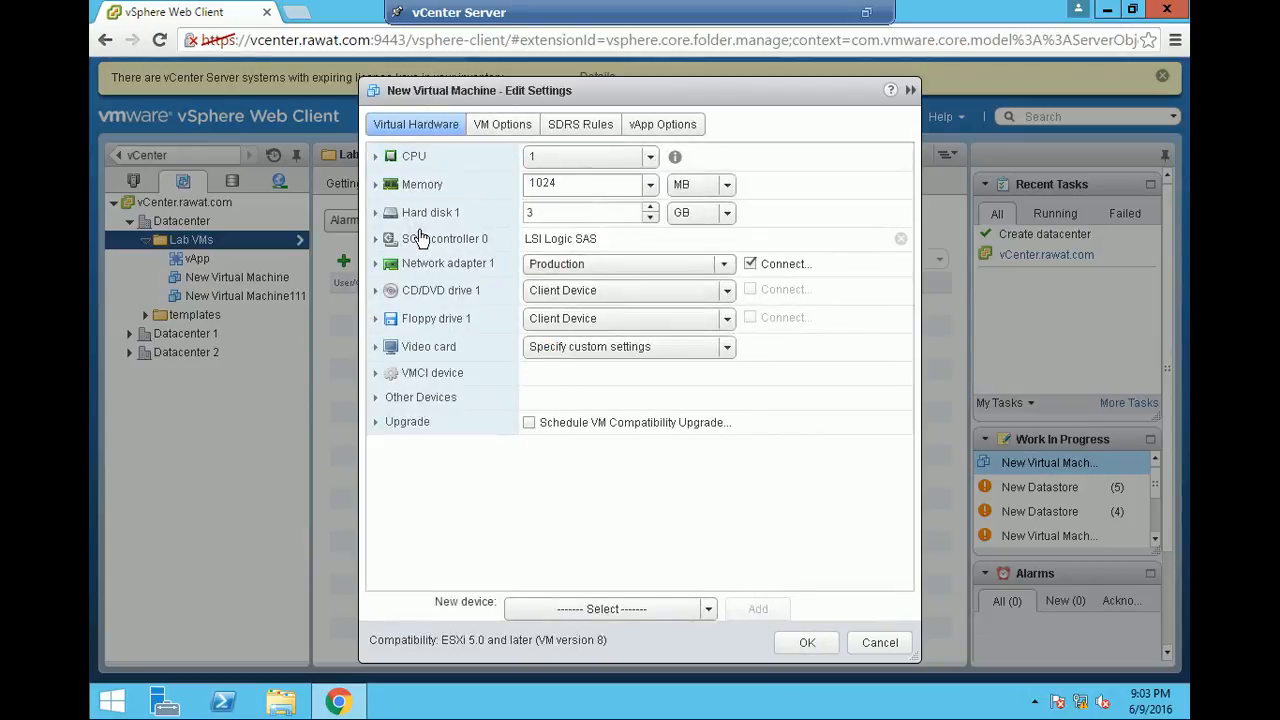
{"action": "left_click", "coordinate": [377, 158]}
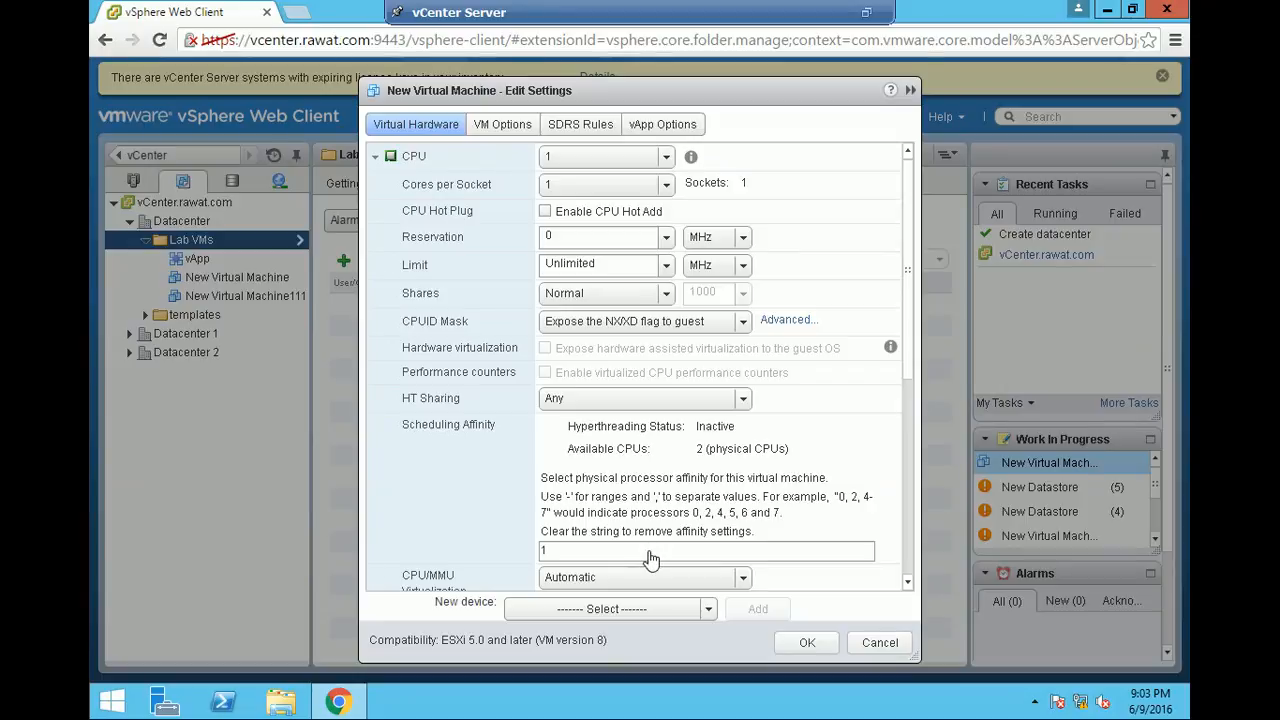
{"action": "left_click", "coordinate": [877, 644]}
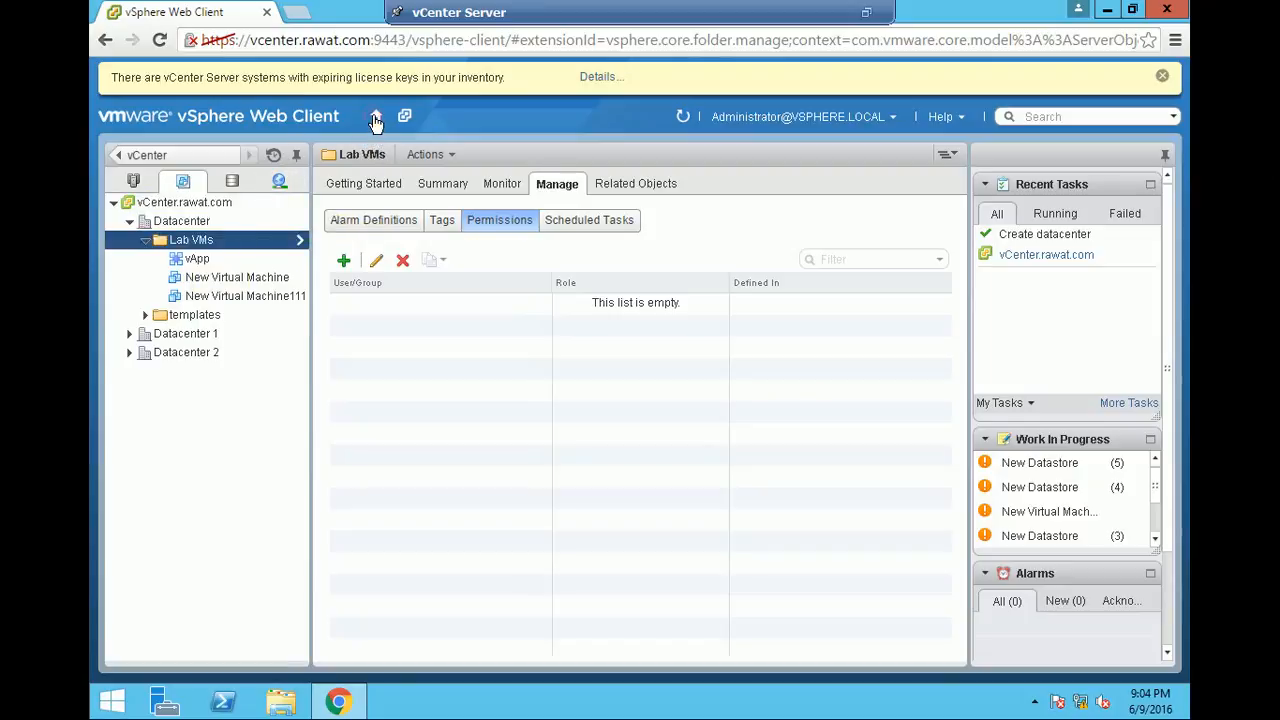
- Return to the home page and open vCenter's Hosts and Clusters inventory
{"action": "left_click", "coordinate": [376, 121]}
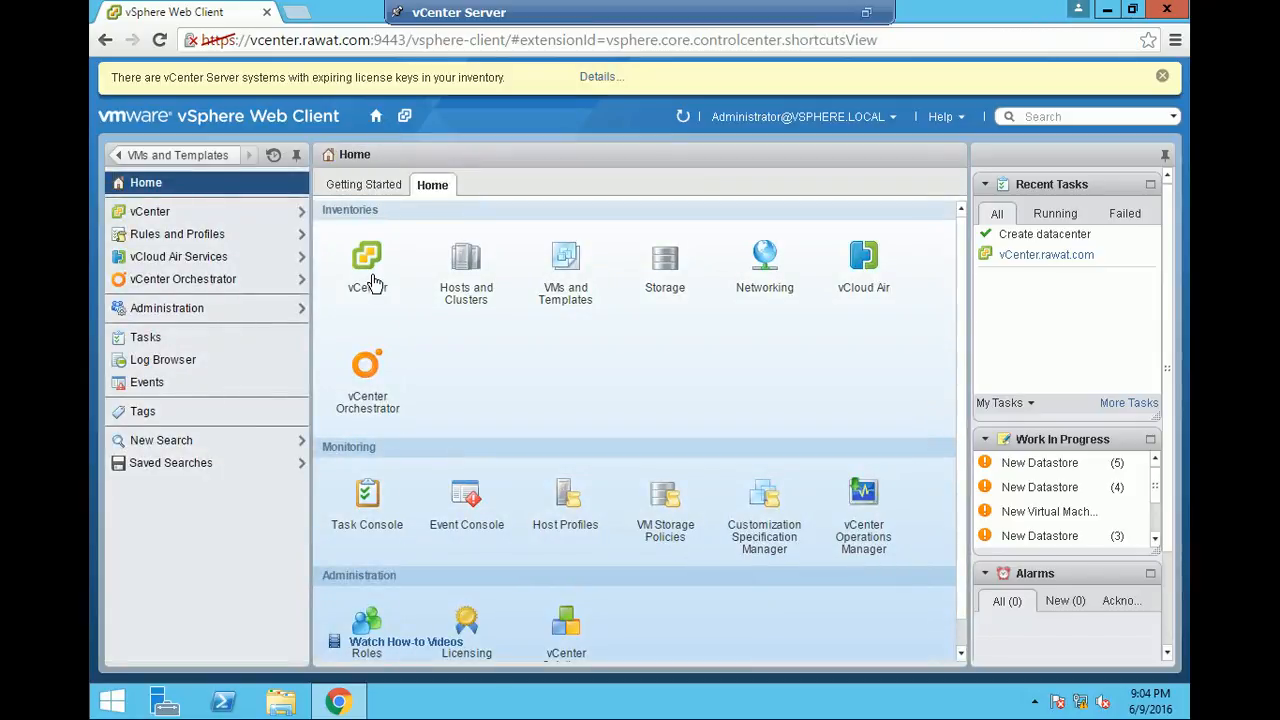
{"action": "left_click", "coordinate": [374, 279]}
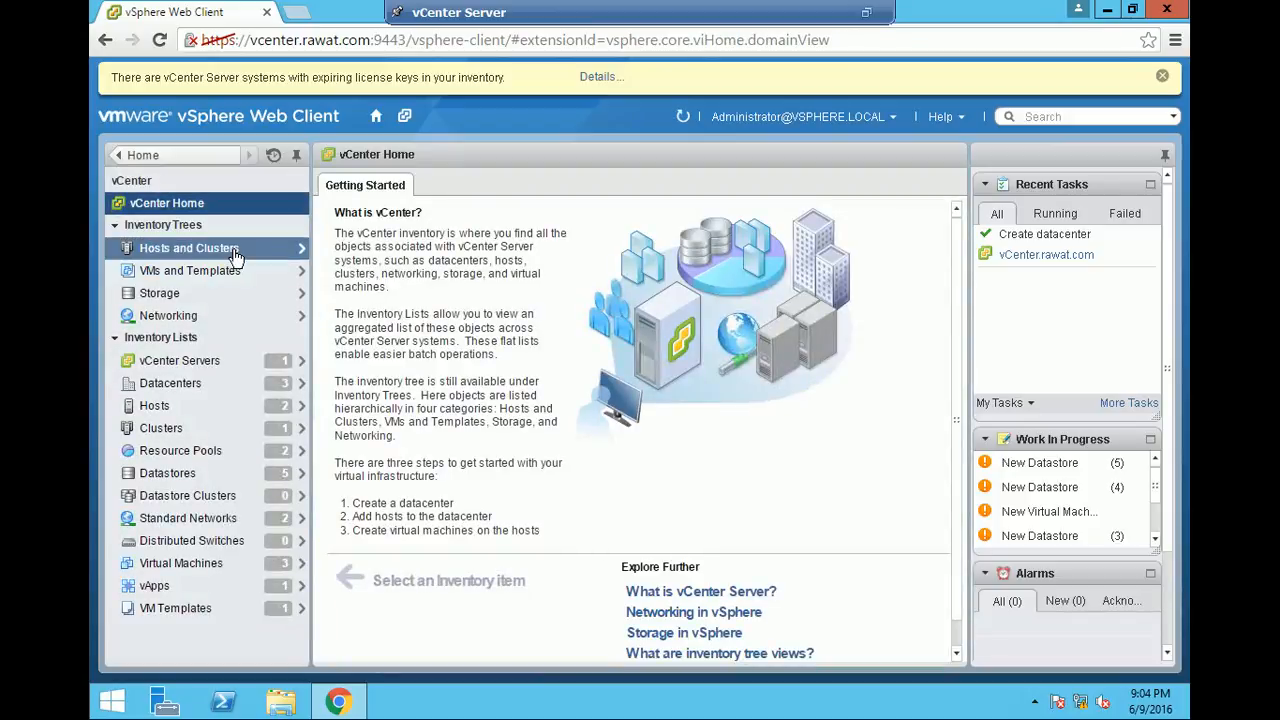
{"action": "left_click", "coordinate": [233, 250]}
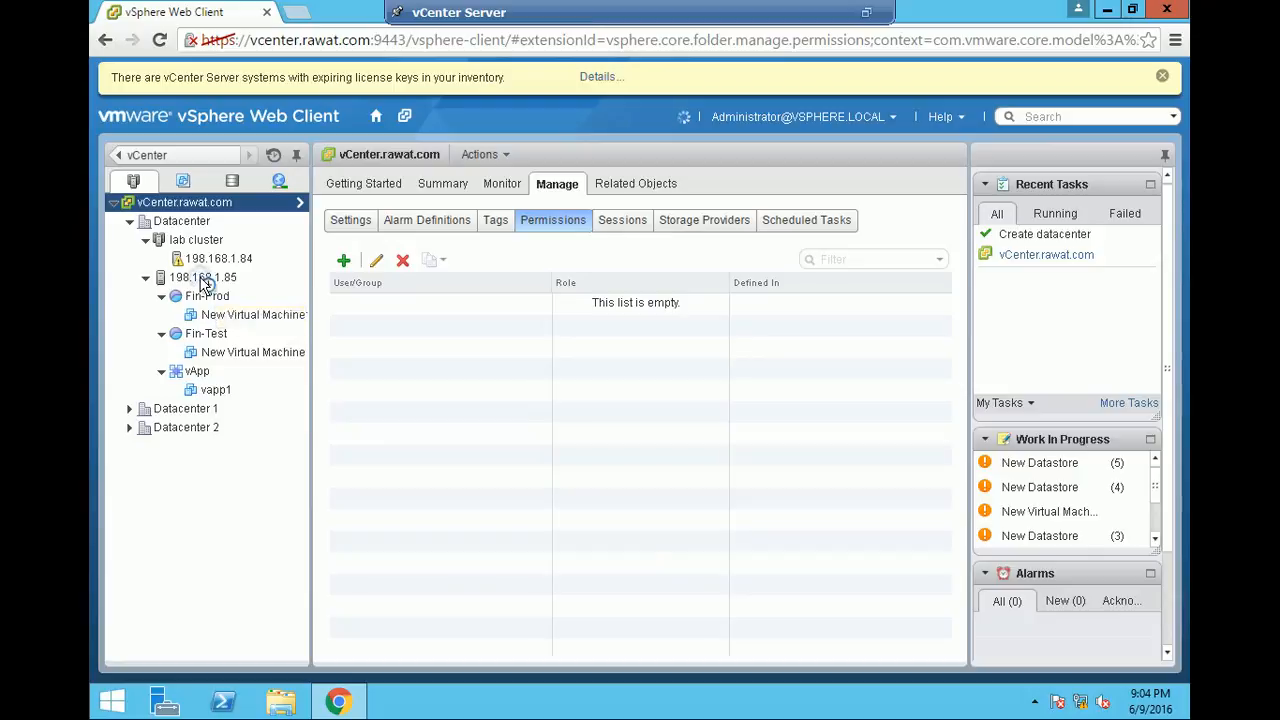
- Create a resource pool named "resource-1" on host 198.168.1.85 with CPU shares set to Low
{"action": "right_click", "coordinate": [202, 281]}
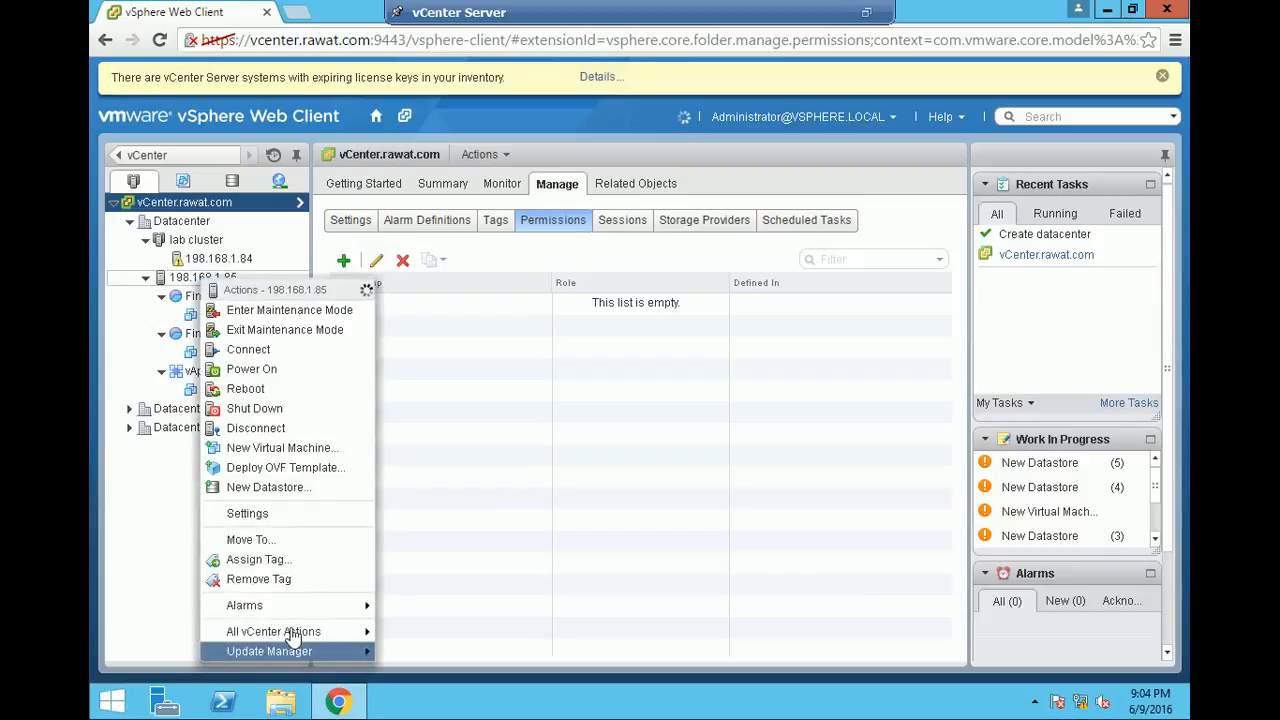
{"action": "mouse_move", "coordinate": [286, 632]}
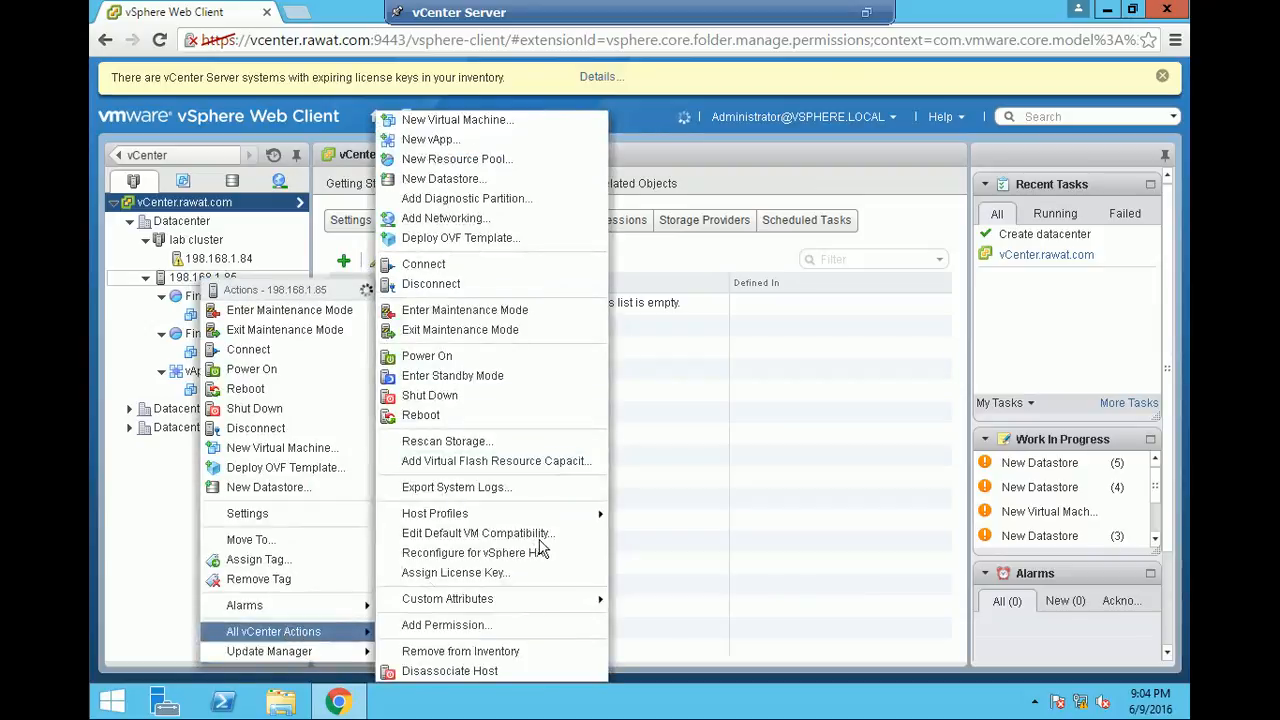
{"action": "left_click", "coordinate": [450, 160]}
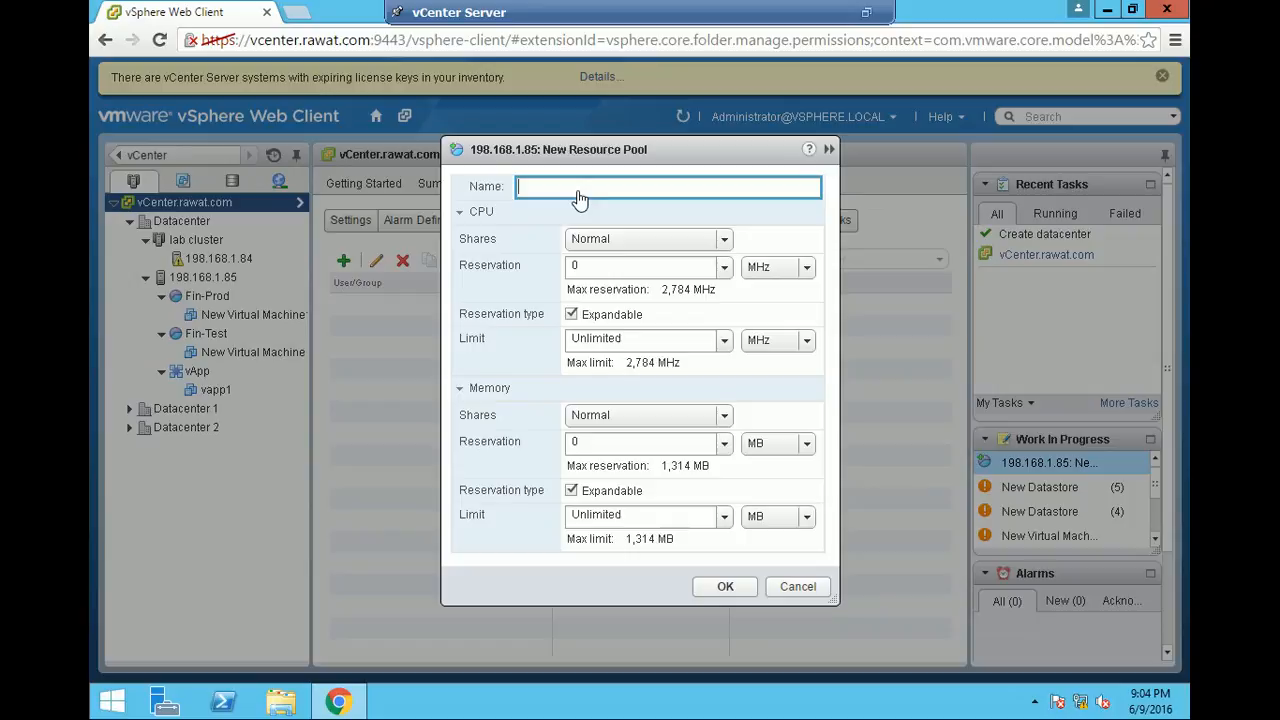
{"action": "type", "text": "resource-1"}
{"action": "left_click", "coordinate": [720, 243]}
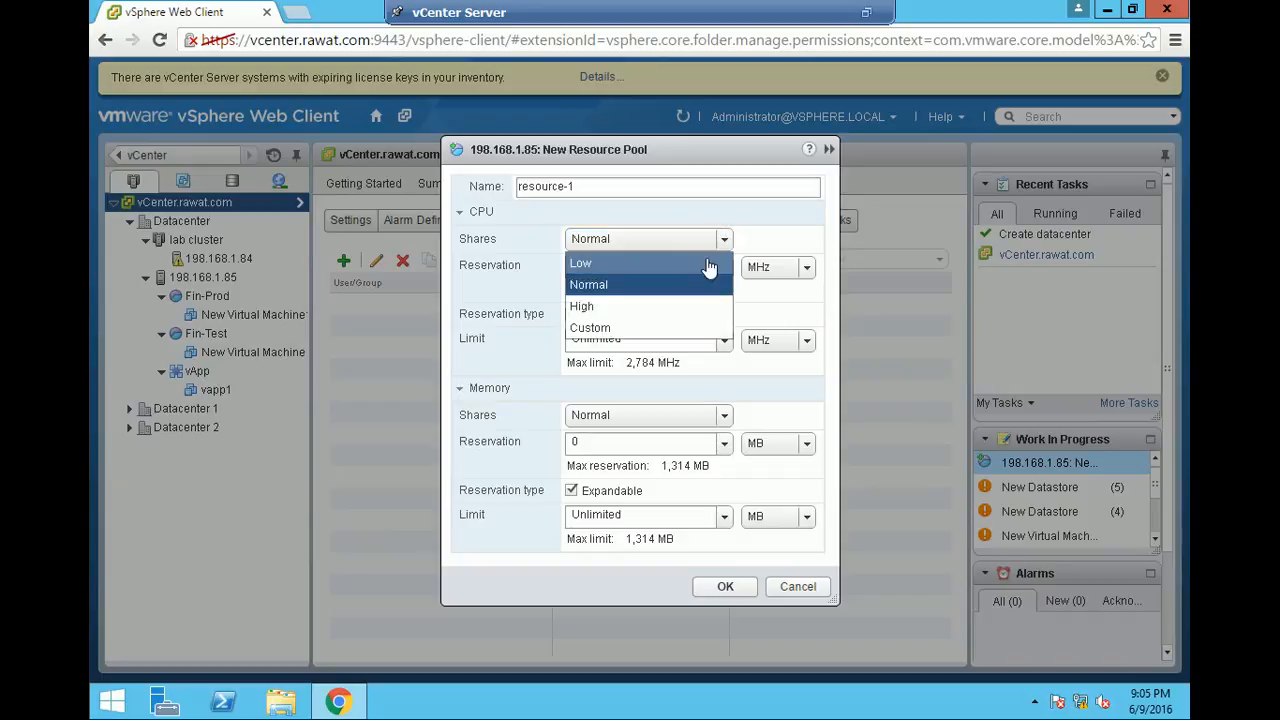
{"action": "left_click", "coordinate": [708, 265]}
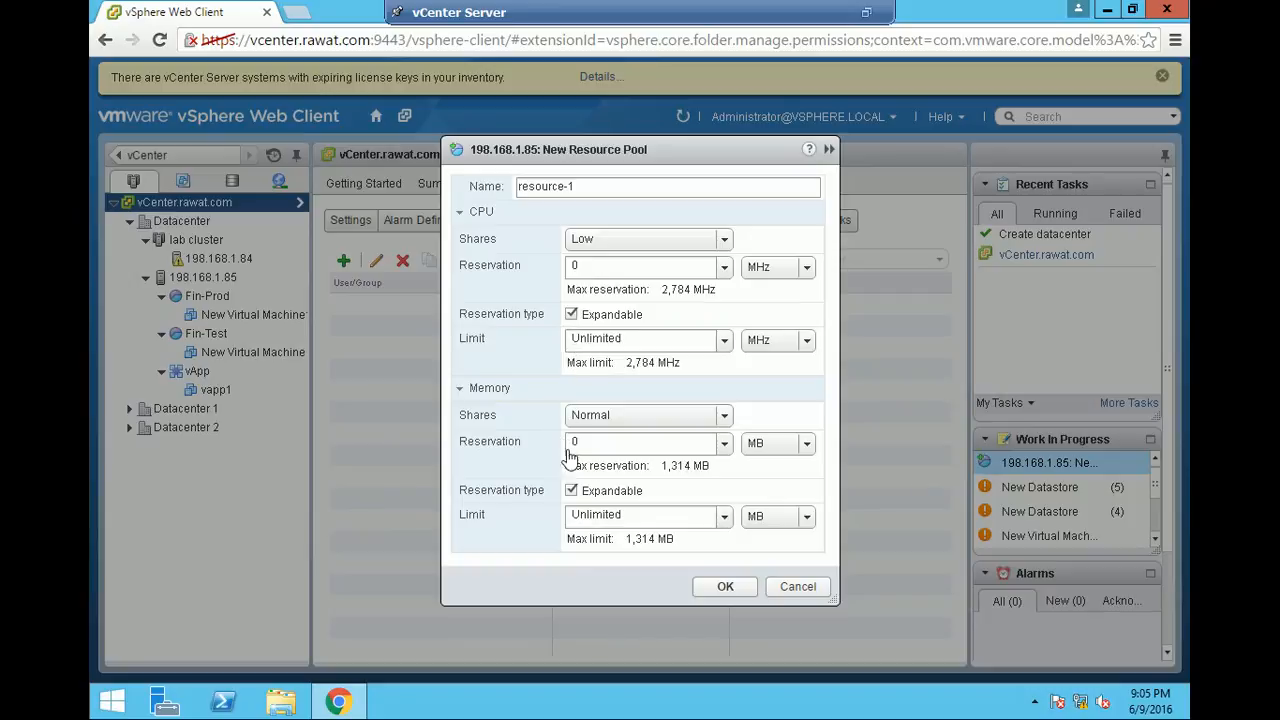
{"action": "left_click", "coordinate": [706, 590]}
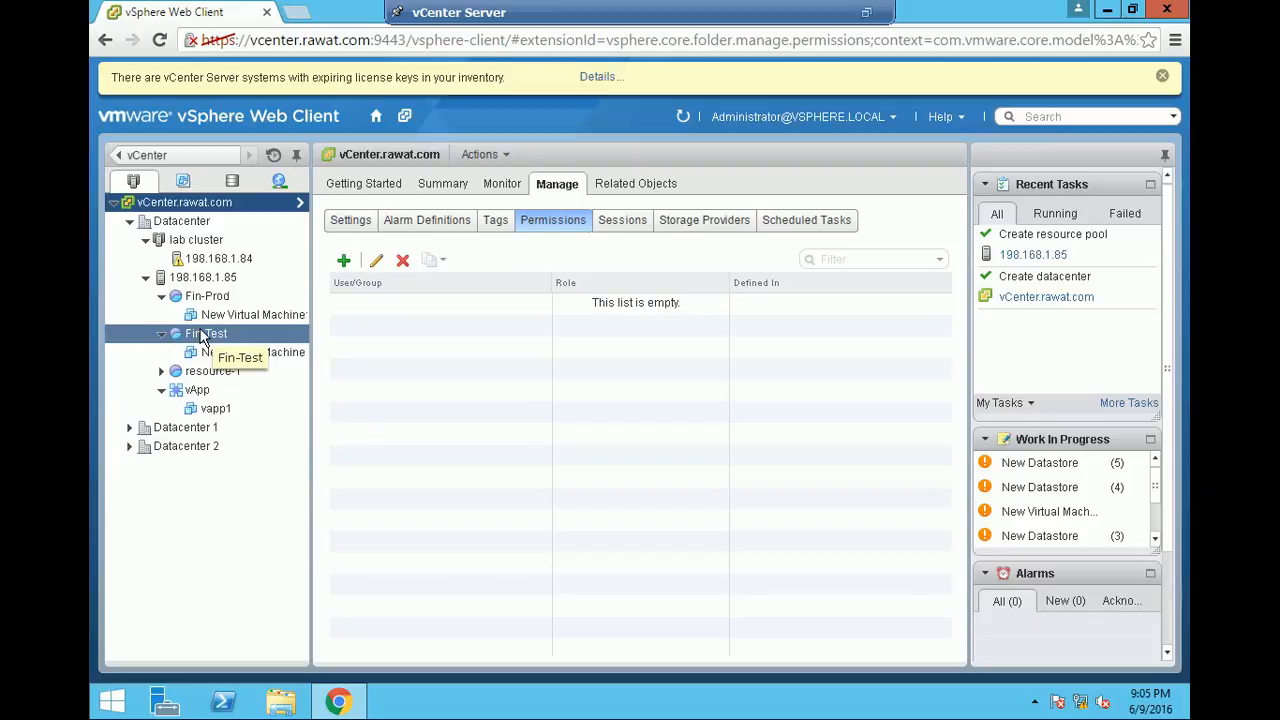
- Compare the summaries of the Fin-Prod and Fin-Test resource pools, with the CPU resource settings expanded
{"action": "left_click", "coordinate": [203, 298]}
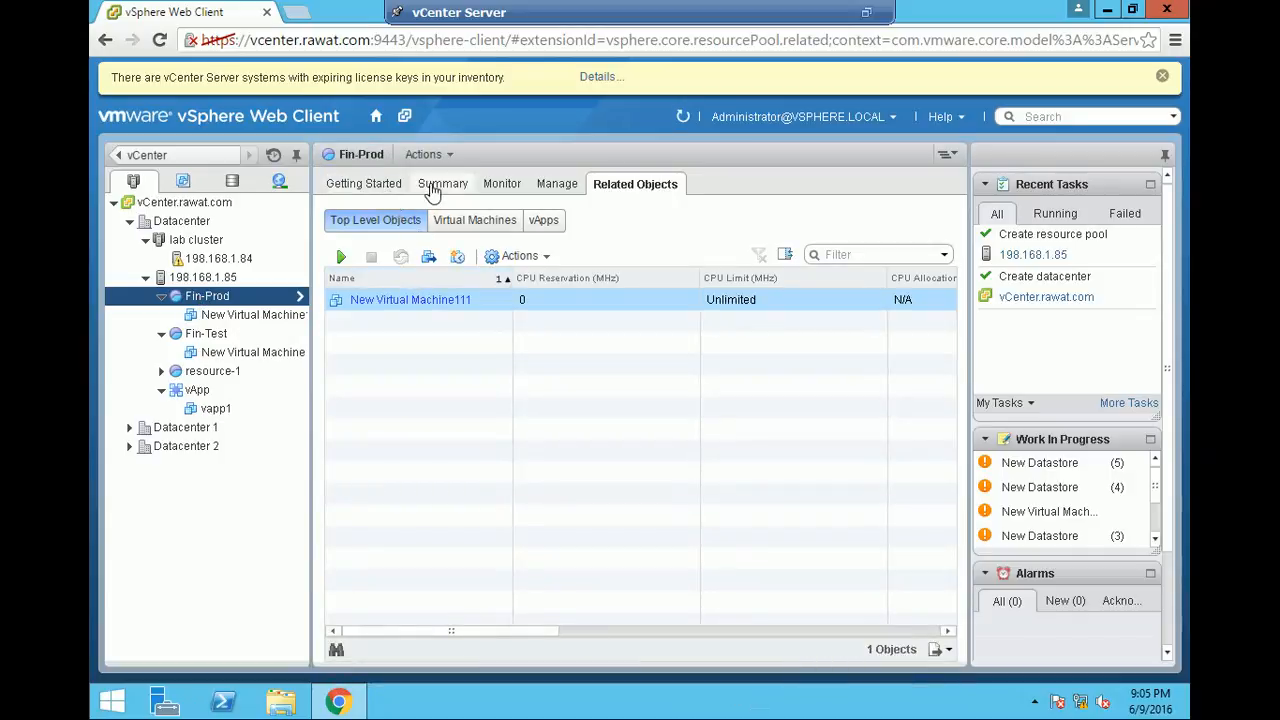
{"action": "left_click", "coordinate": [432, 185]}
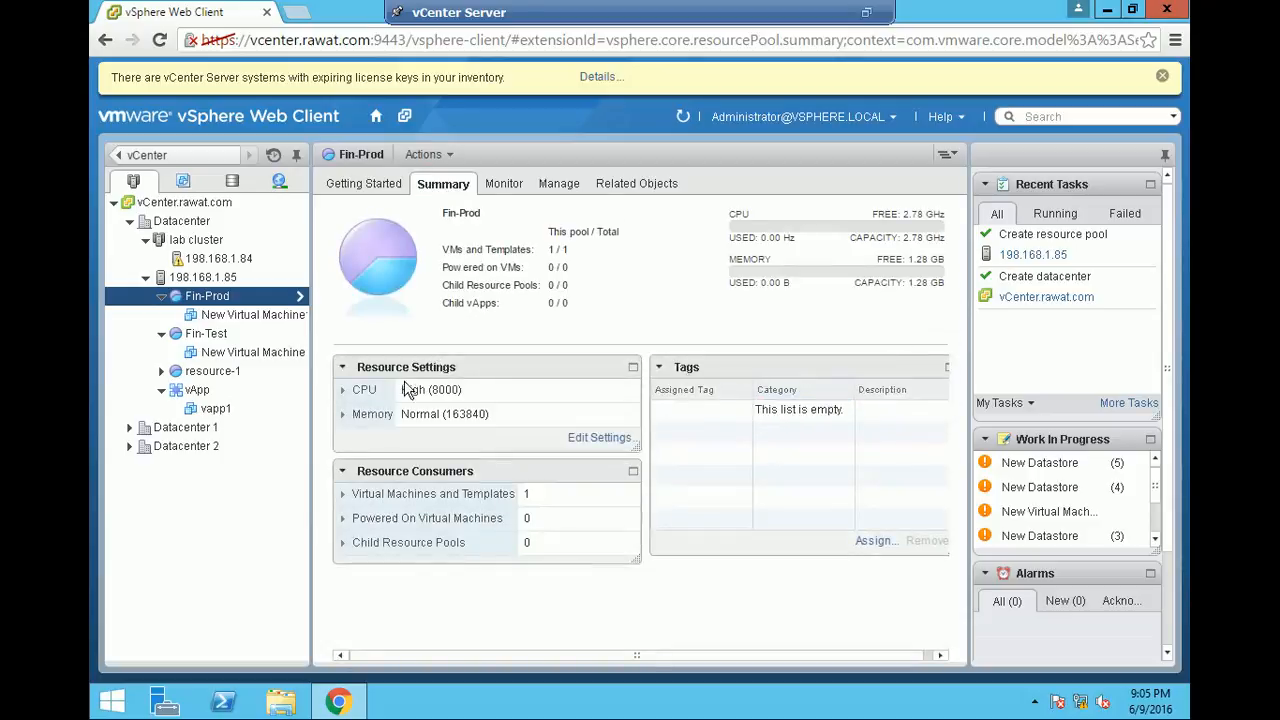
{"action": "left_click", "coordinate": [343, 393]}
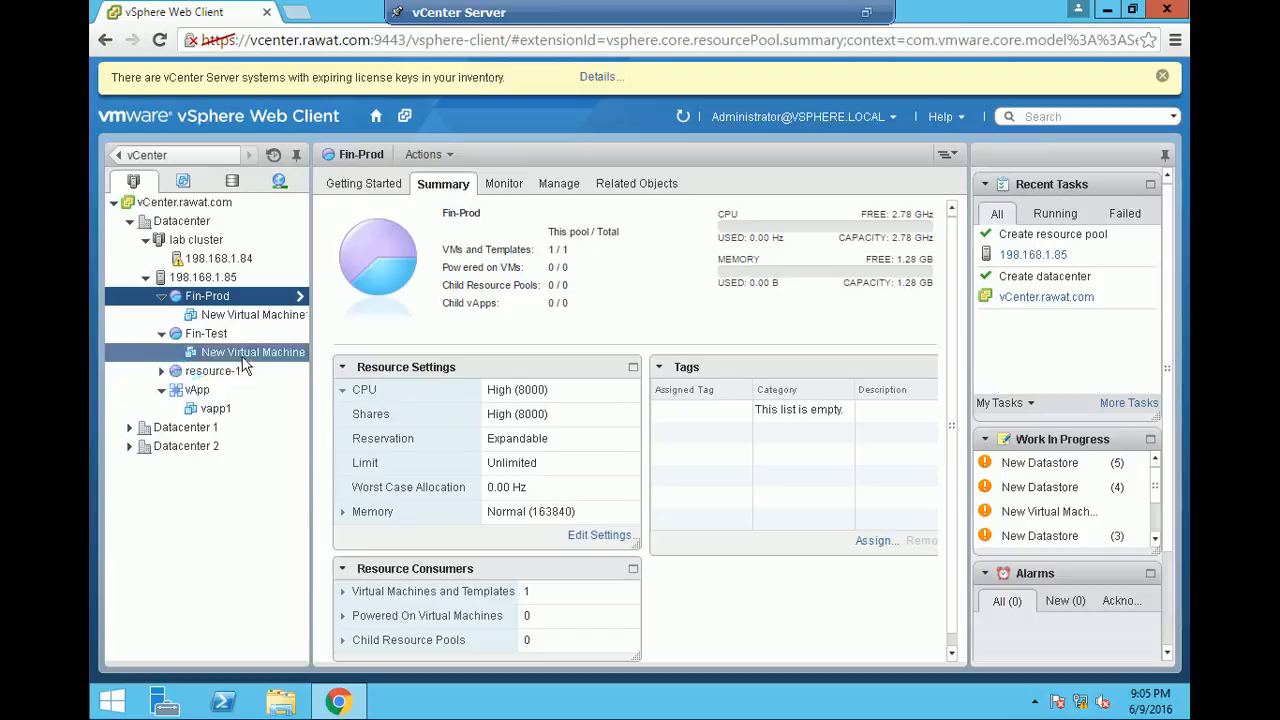
{"action": "left_click", "coordinate": [210, 339]}
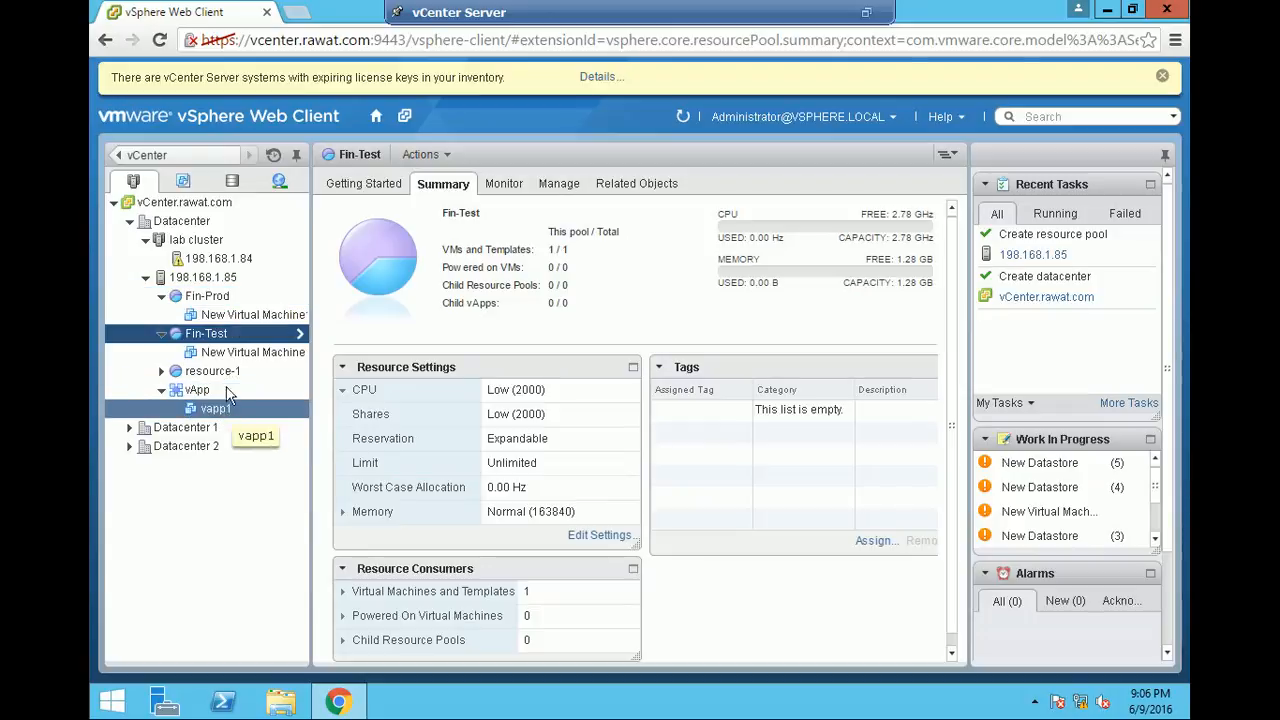
{"action": "mouse_move", "coordinate": [223, 350]}
{"action": "left_mouse_down"}
{"action": "mouse_move", "coordinate": [195, 302]}
{"action": "mouse_move", "coordinate": [208, 356]}
{"action": "left_mouse_up"}
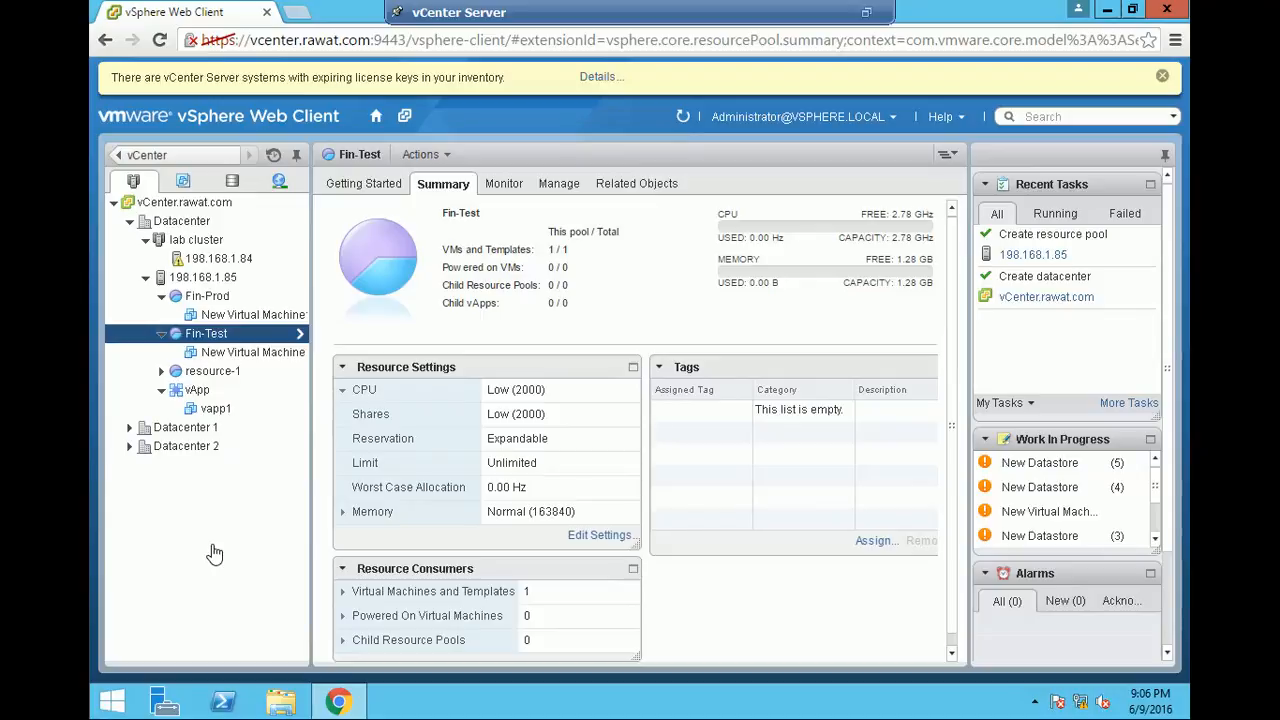
- Review the editable CPU resources of the Fin-Test resource pool, cancel the edit, and take the vCenter Server console out of full screen
{"action": "right_click", "coordinate": [223, 331]}
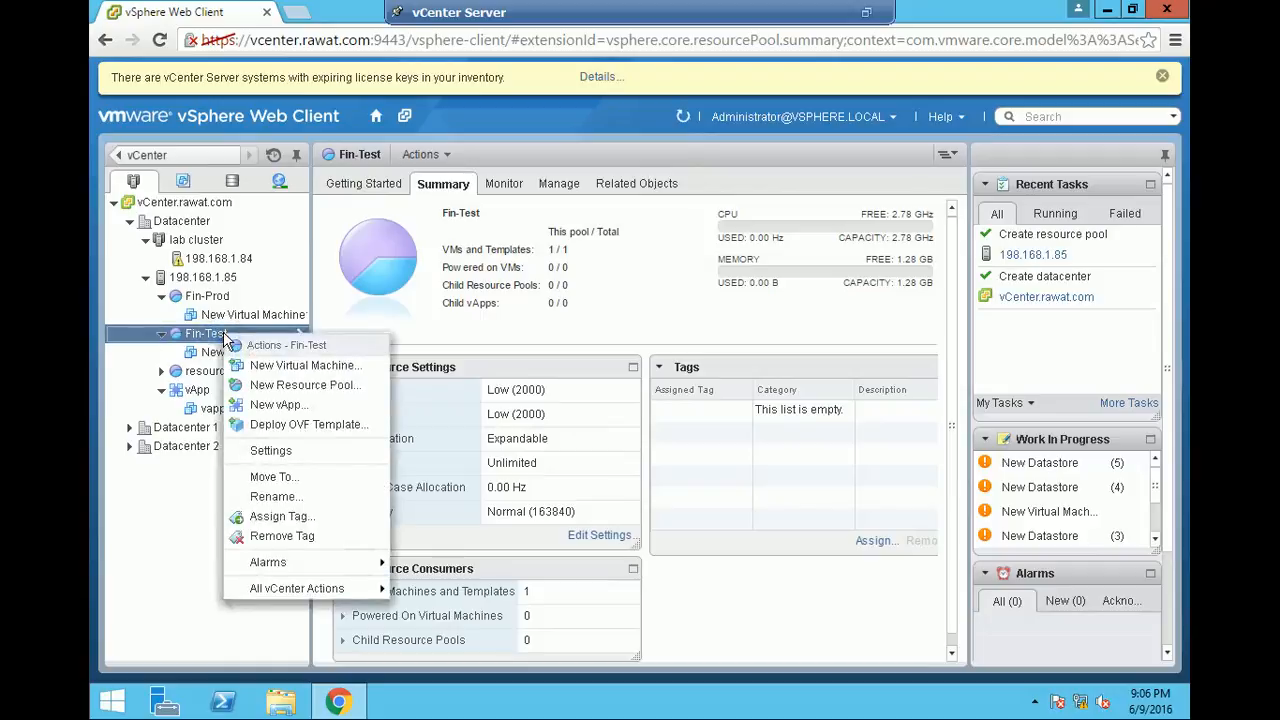
{"action": "left_click", "coordinate": [293, 452]}
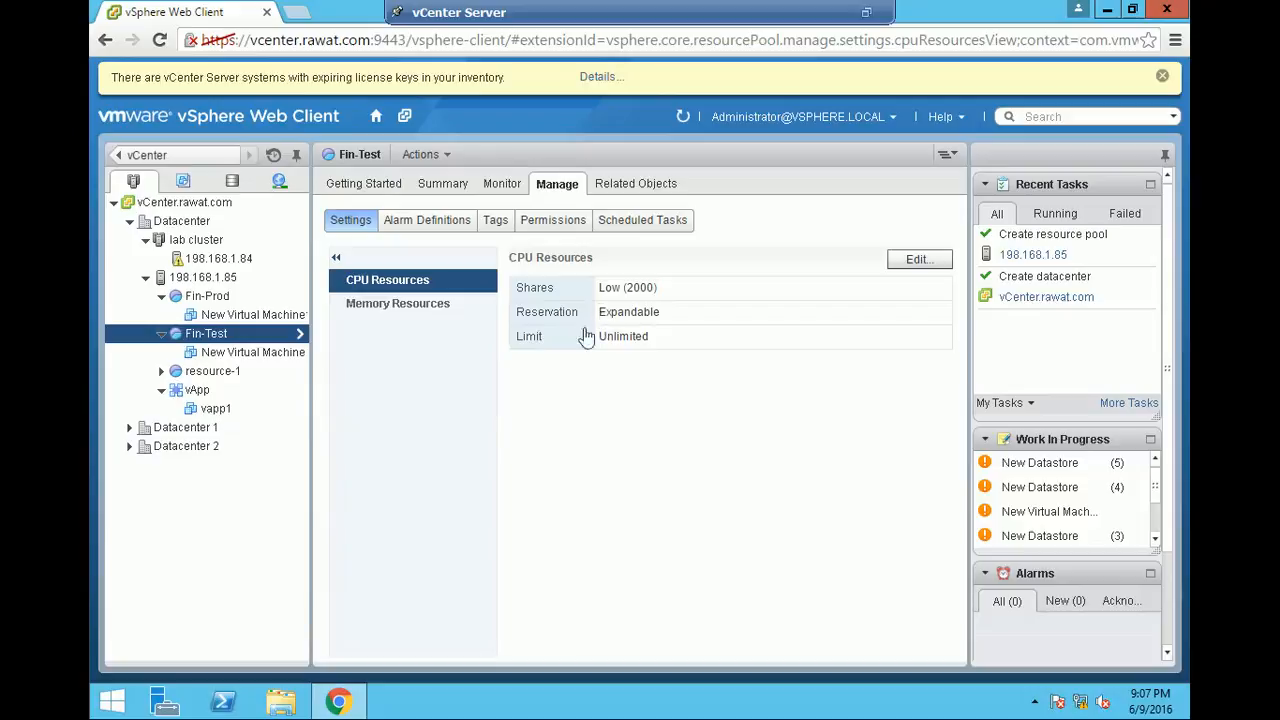
{"action": "left_click", "coordinate": [922, 262]}
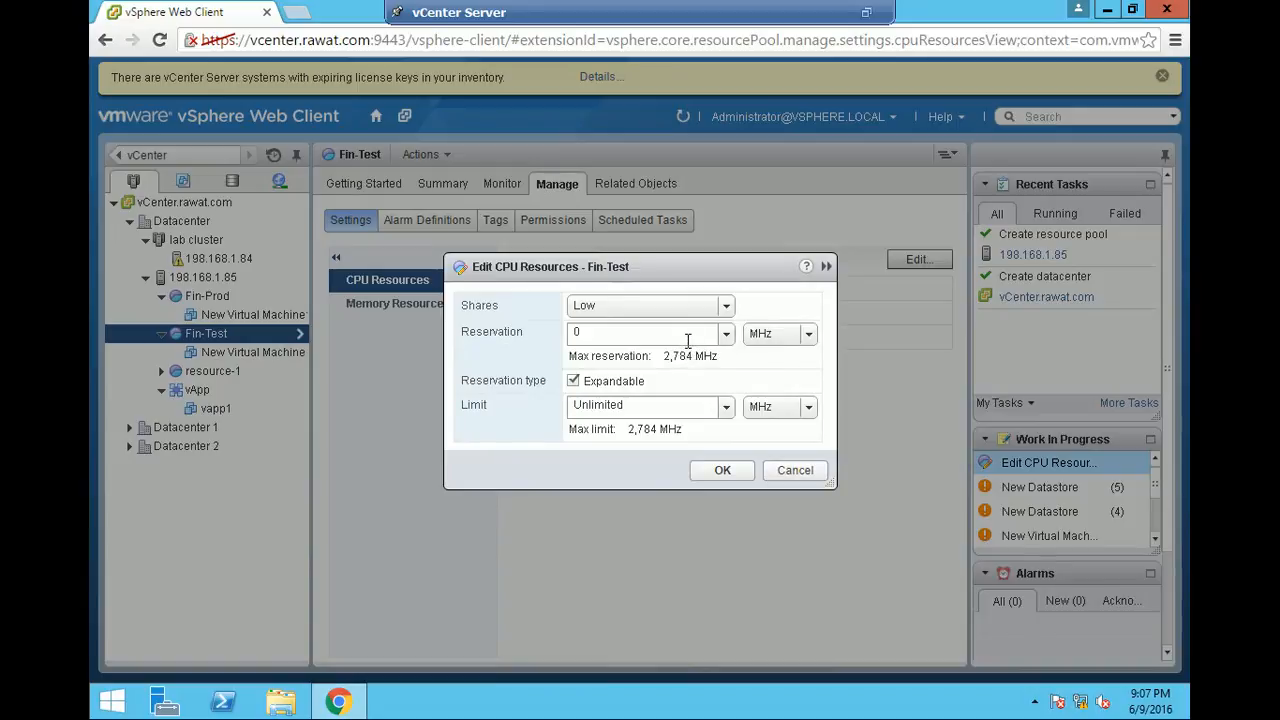
{"action": "left_click", "coordinate": [795, 471]}
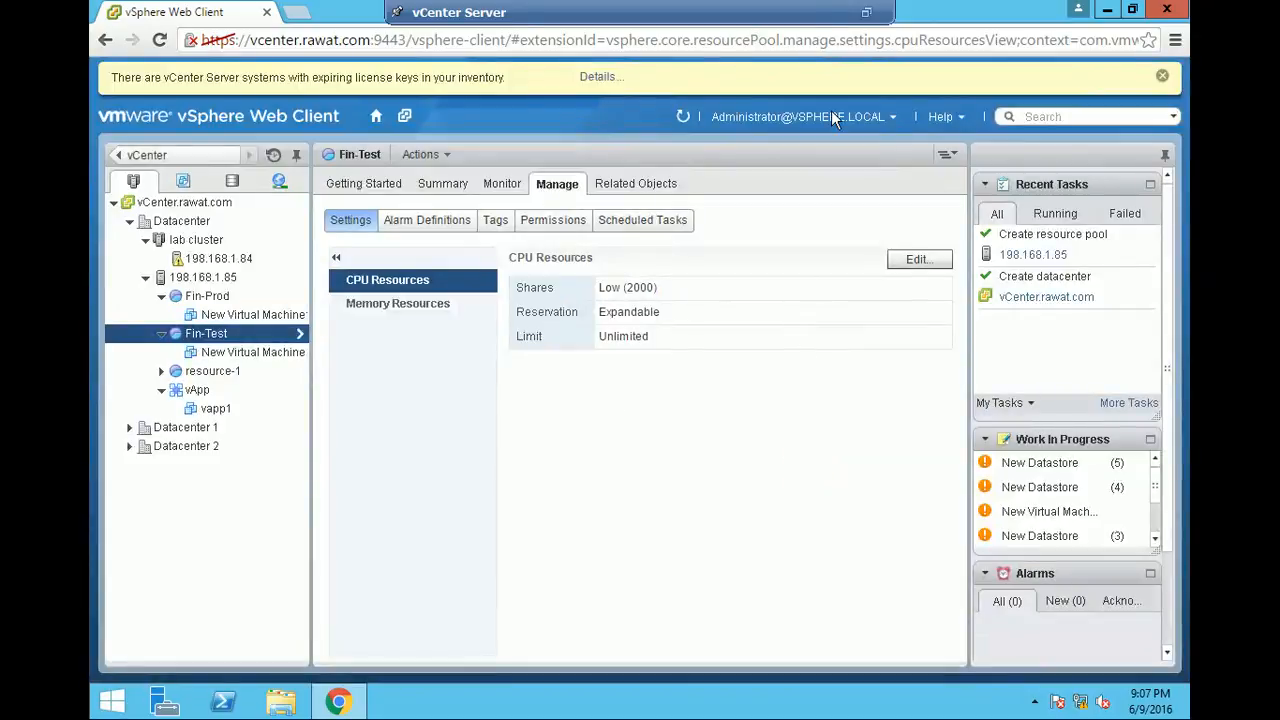
{"action": "left_click", "coordinate": [866, 13]}
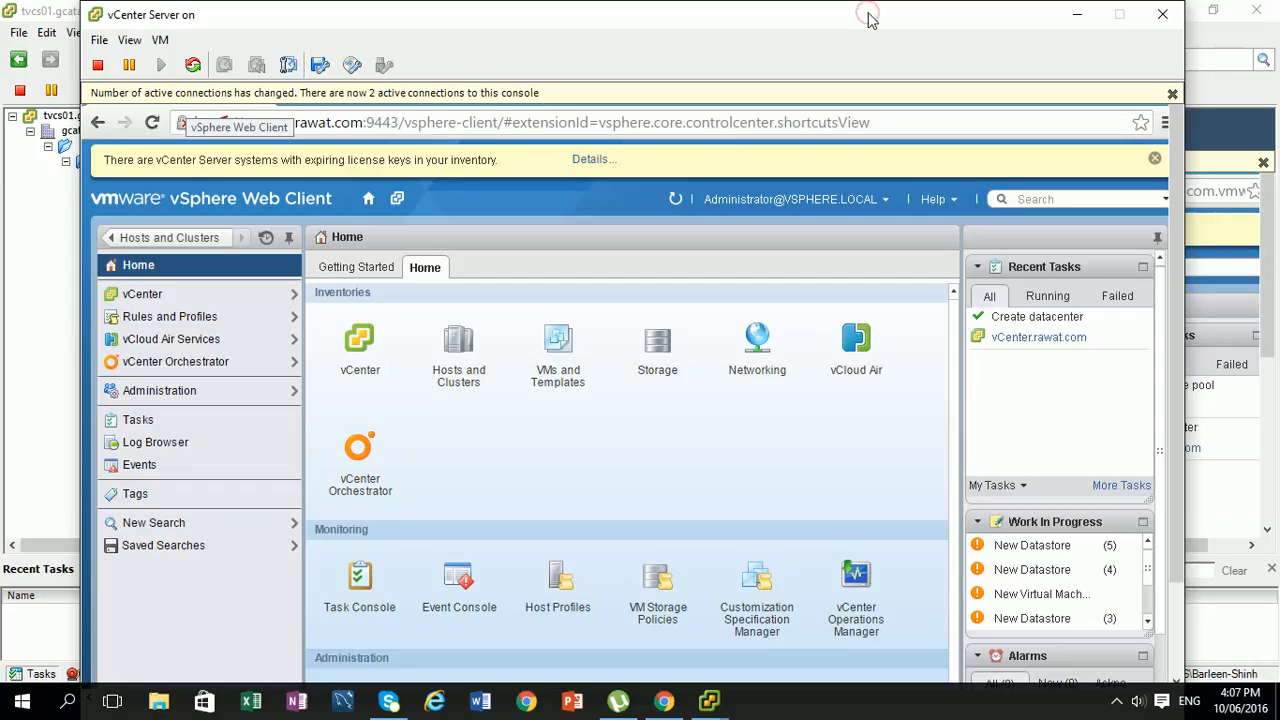